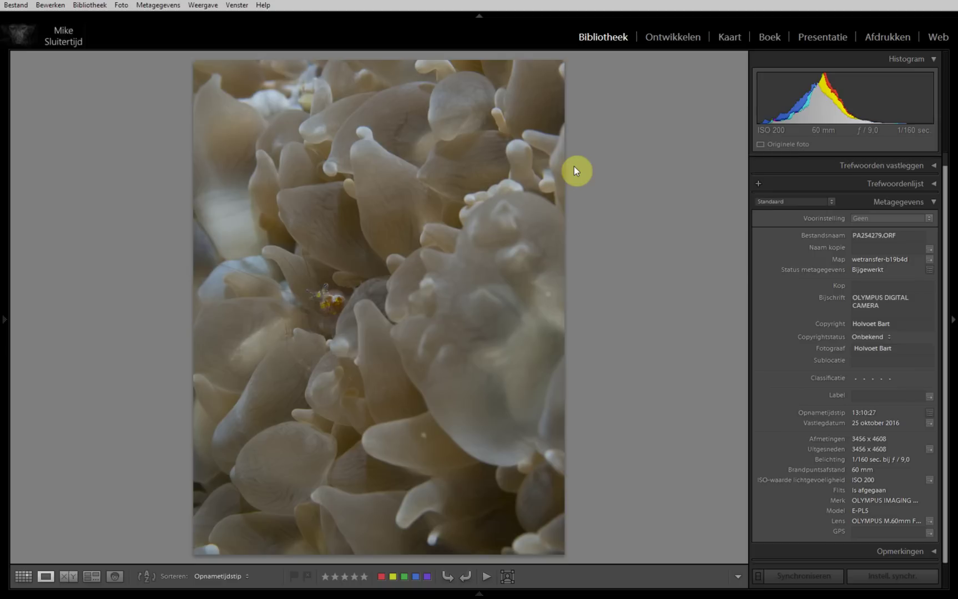
# Step: Inspect the shrimp at 1:1 zoom, then open the photo in the Develop module
pyautogui.click(323, 304)
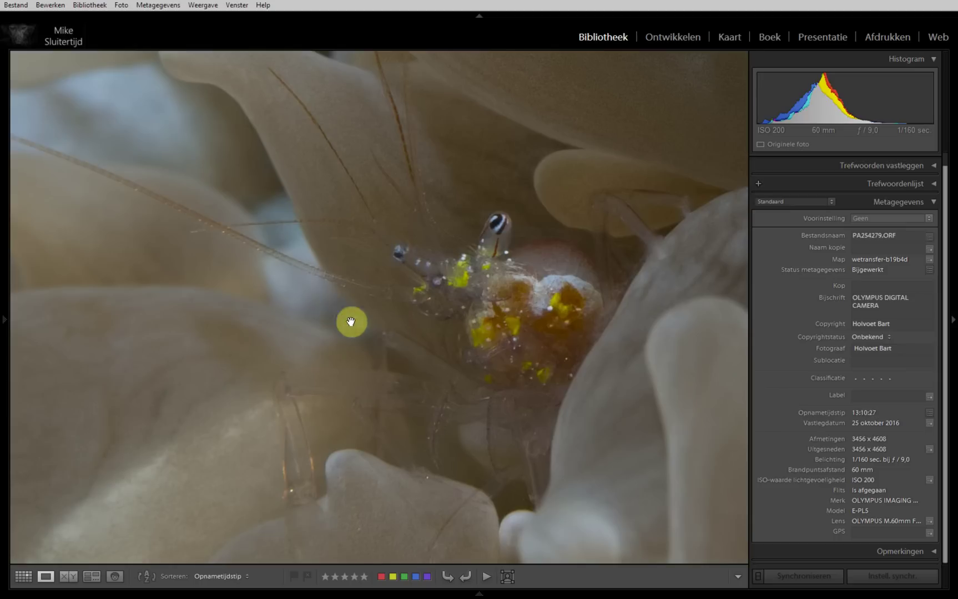
pyautogui.moveTo(520, 331)
pyautogui.mouseDown()
pyautogui.moveTo(404, 316)
pyautogui.moveTo(391, 336)
pyautogui.mouseUp()
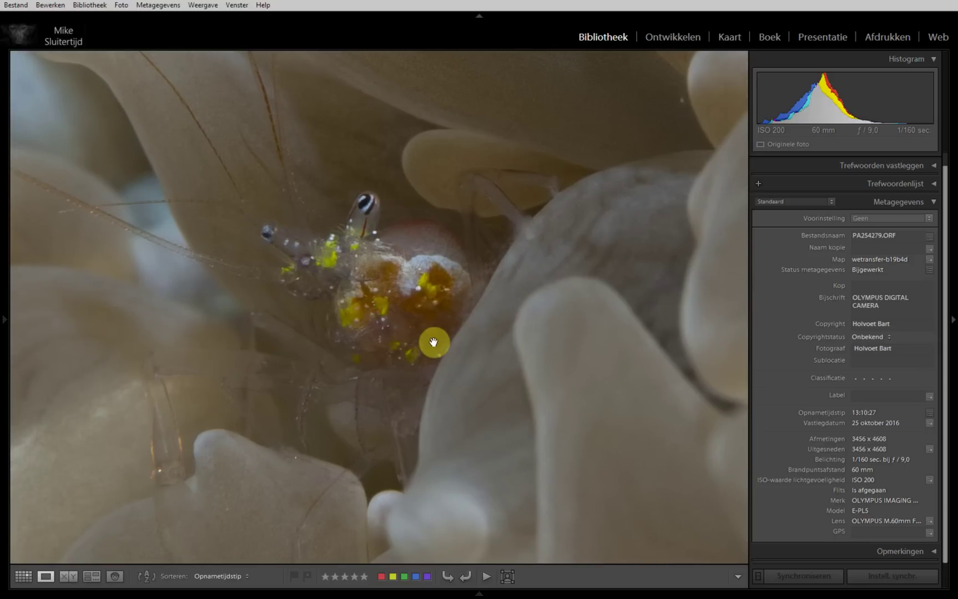
pyautogui.click(433, 343)
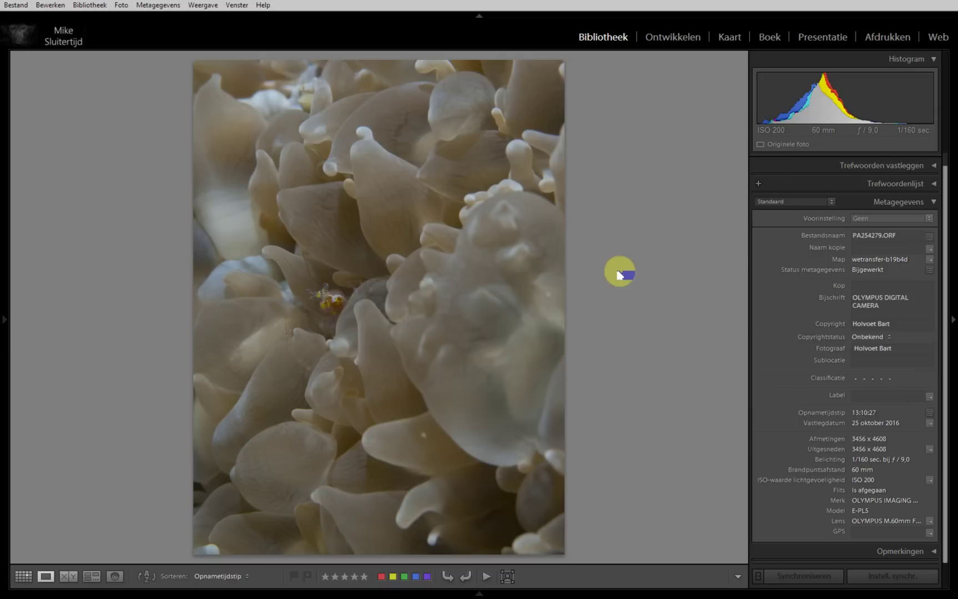
pyautogui.click(677, 38)
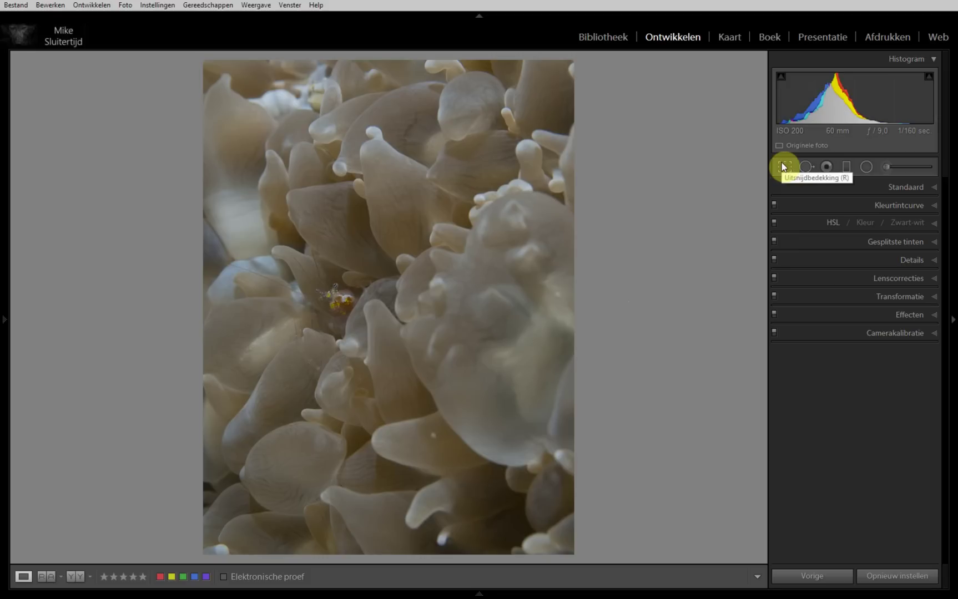
# Step: Enable Remove Chromatic Aberration in Lens Corrections, leaving Enable Profile Corrections unchecked
pyautogui.click(933, 279)
pyautogui.click(822, 313)
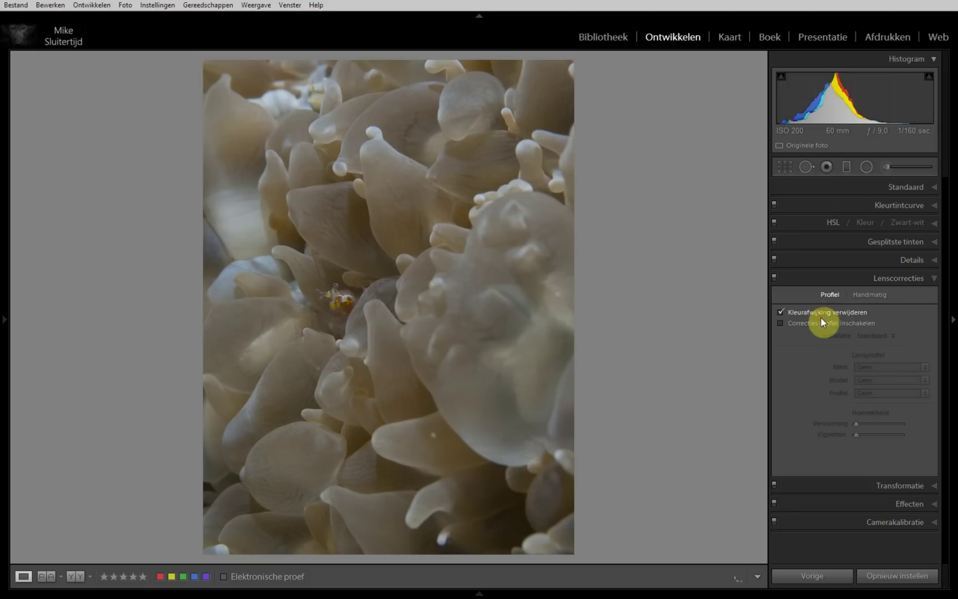
pyautogui.click(820, 324)
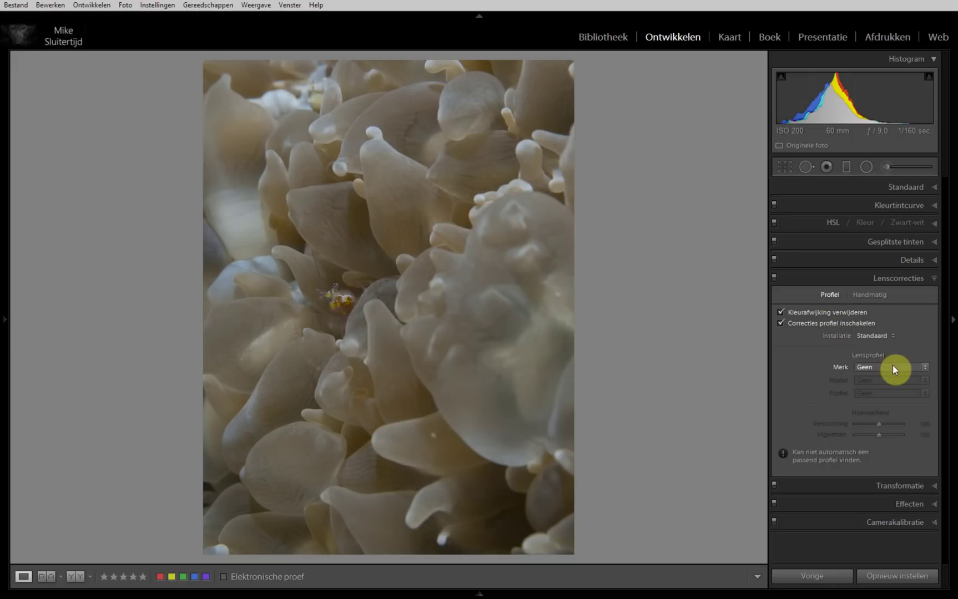
pyautogui.click(809, 324)
pyautogui.click(787, 324)
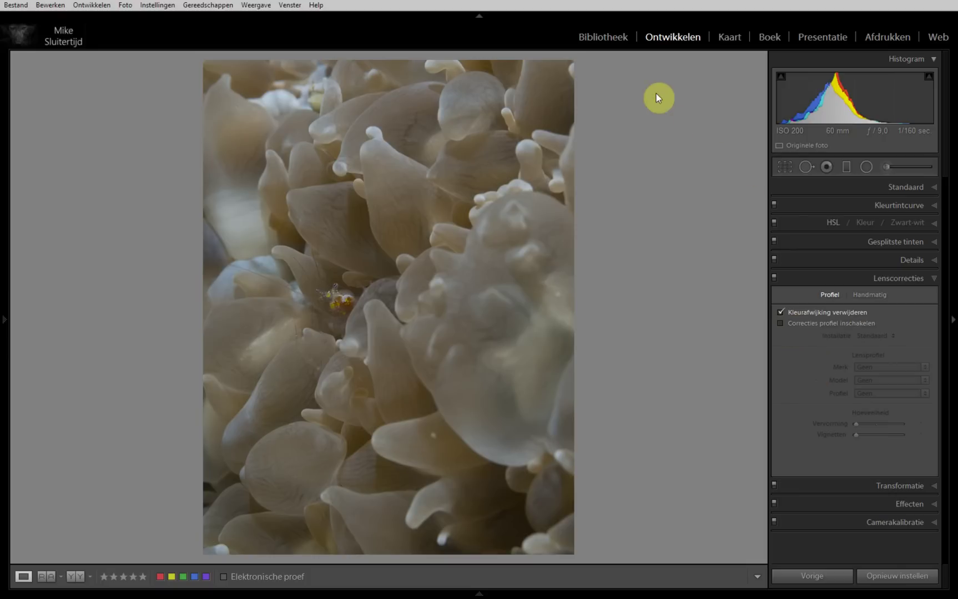
pyautogui.click(606, 36)
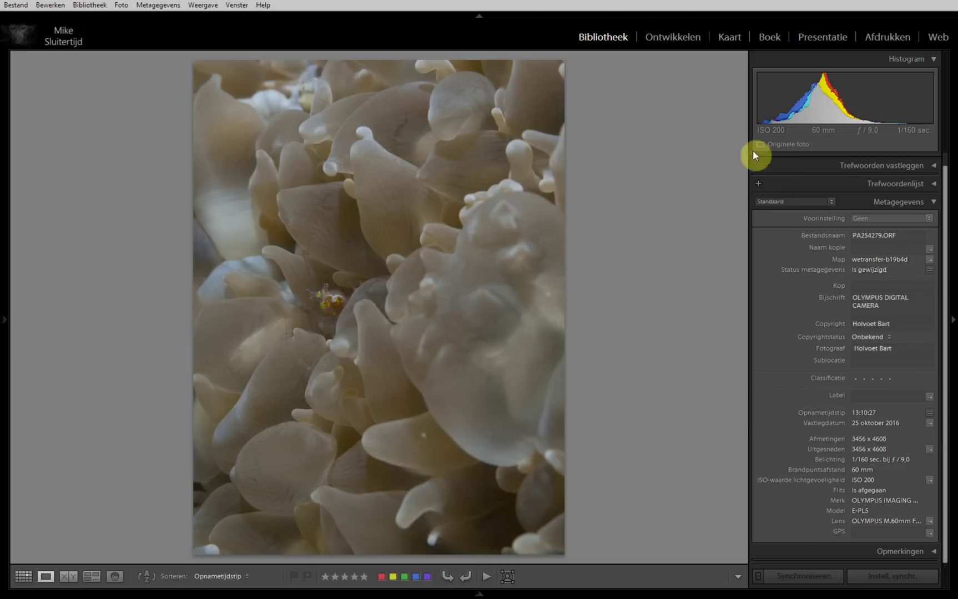
pyautogui.click(674, 36)
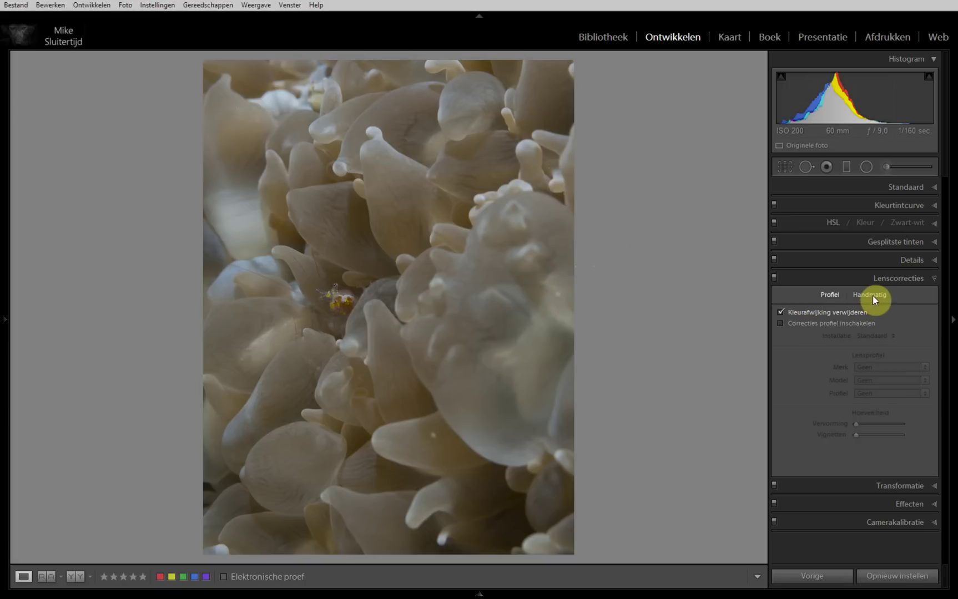
pyautogui.click(935, 281)
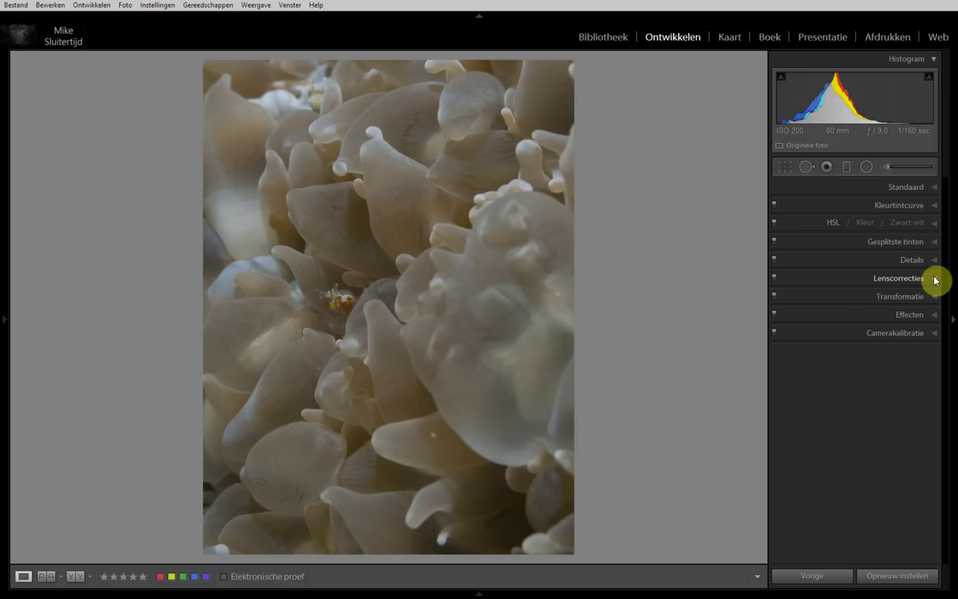
# Step: Choose Auto white balance in the Basic panel, giving Temperature 5350 and Tint +14
pyautogui.click(935, 188)
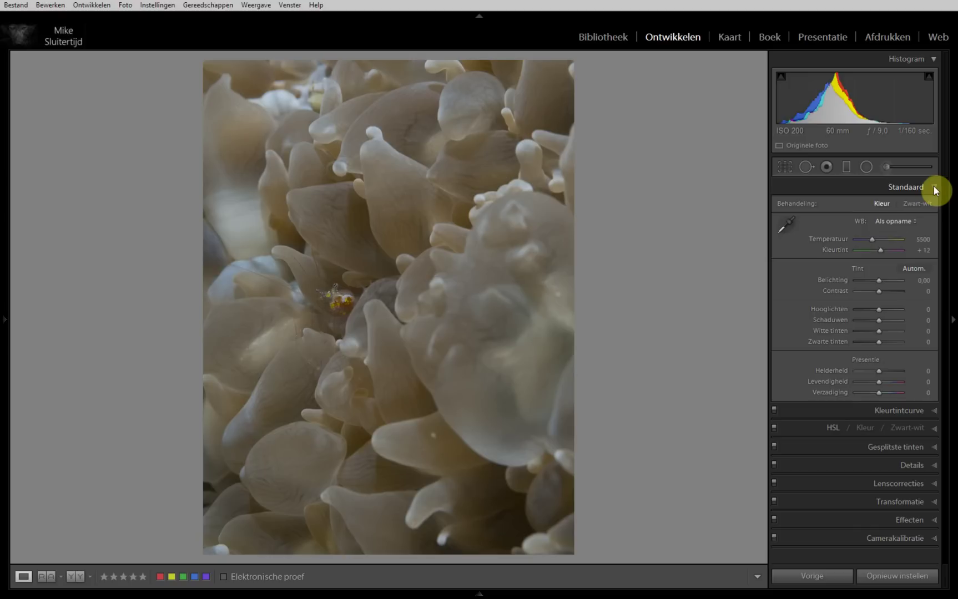
pyautogui.click(904, 222)
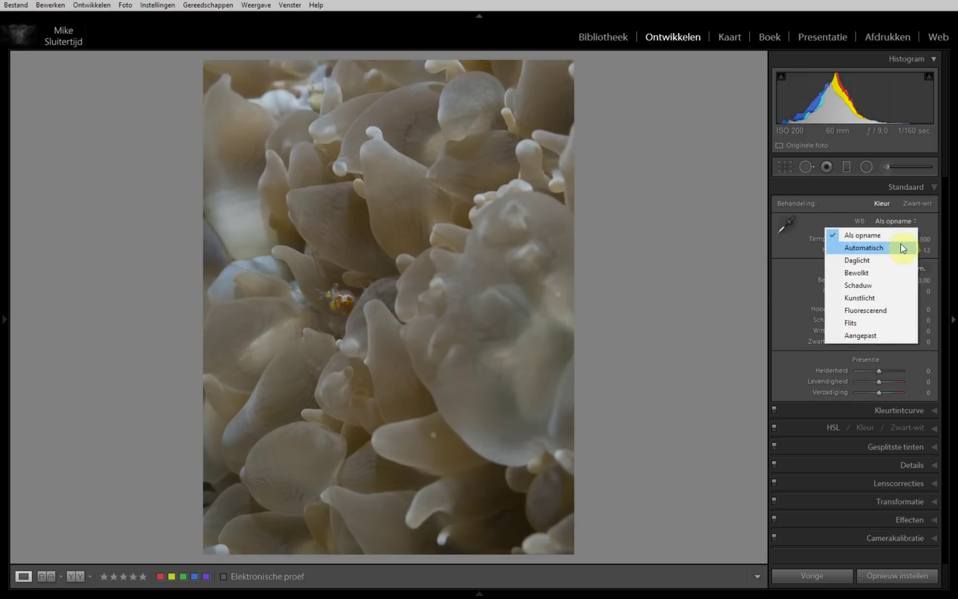
pyautogui.click(901, 248)
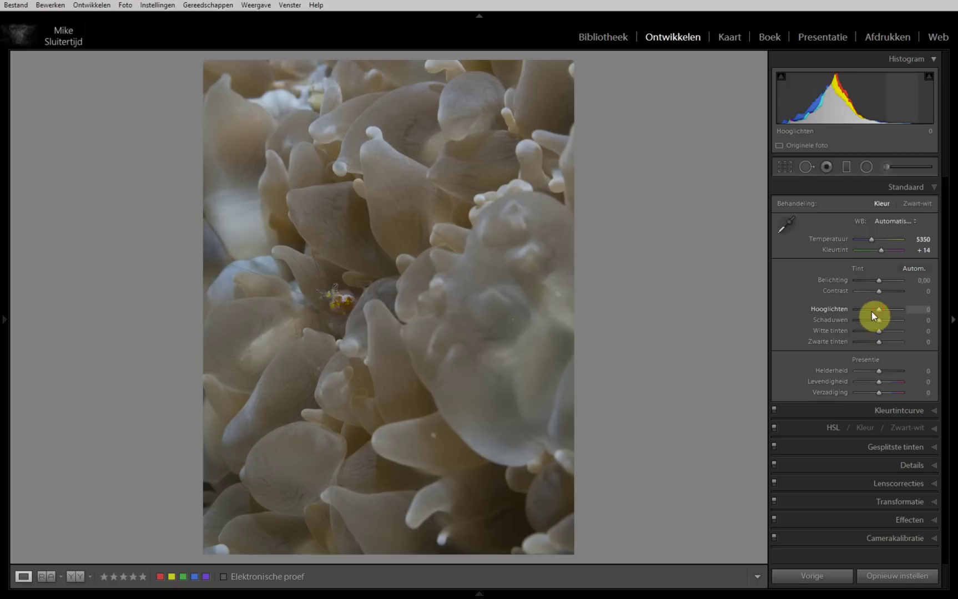
# Step: Drag Highlights to -100 and Shadows to +100, auto-set Whites and Blacks, then fine-tune to +73 and -28
pyautogui.moveTo(880, 311); pyautogui.dragTo(840, 311)
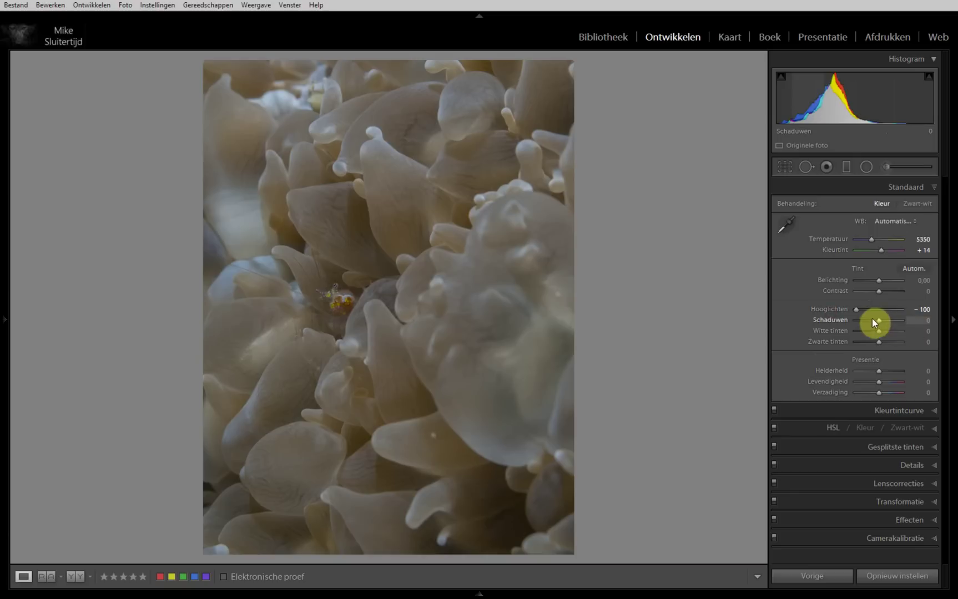
pyautogui.moveTo(905, 323); pyautogui.dragTo(909, 323)
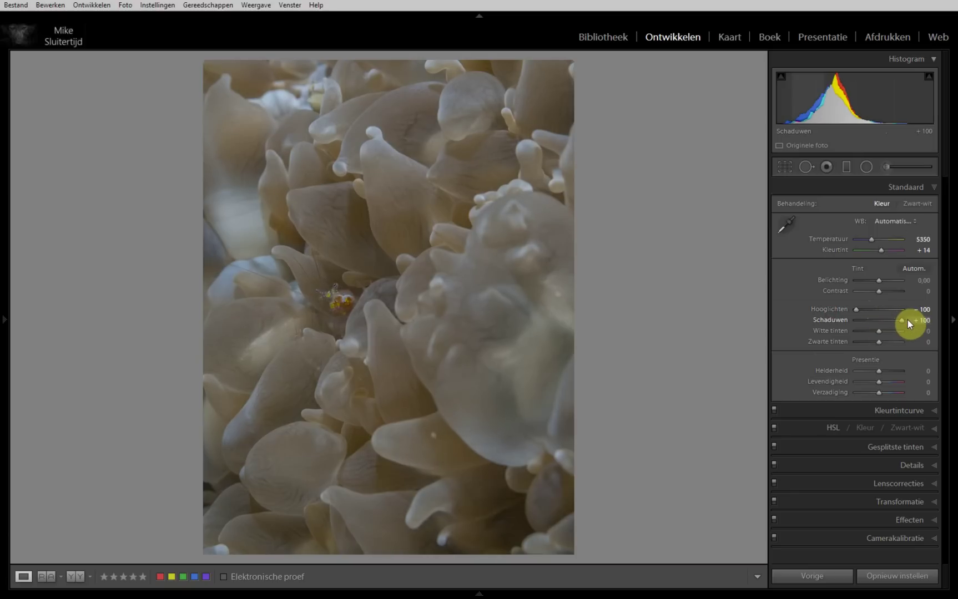
pyautogui.press('shift')
pyautogui.keyDown('shift'); pyautogui.doubleClick(879, 332); pyautogui.keyUp('shift')
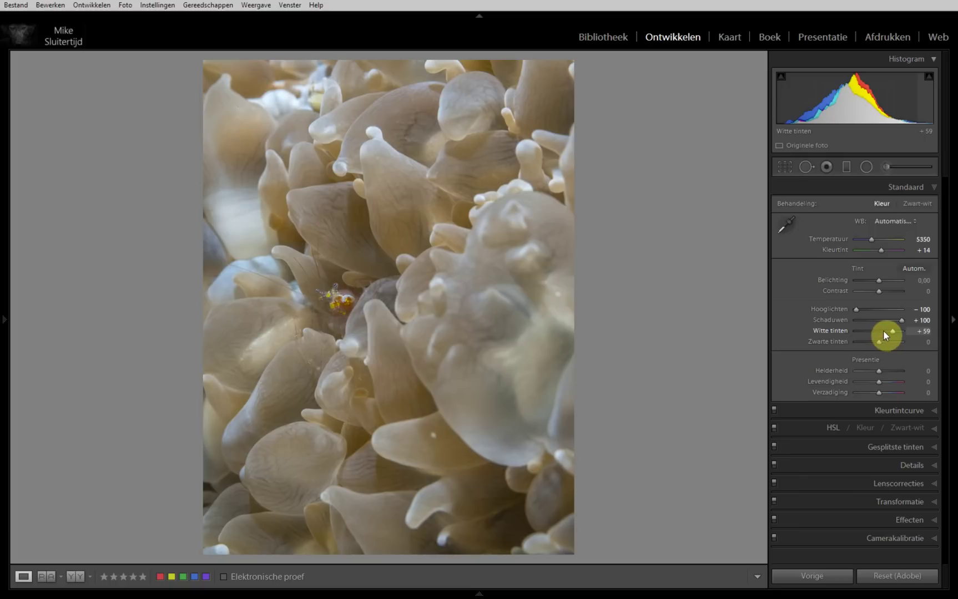
pyautogui.keyDown('shift'); pyautogui.doubleClick(879, 344); pyautogui.keyUp('shift')
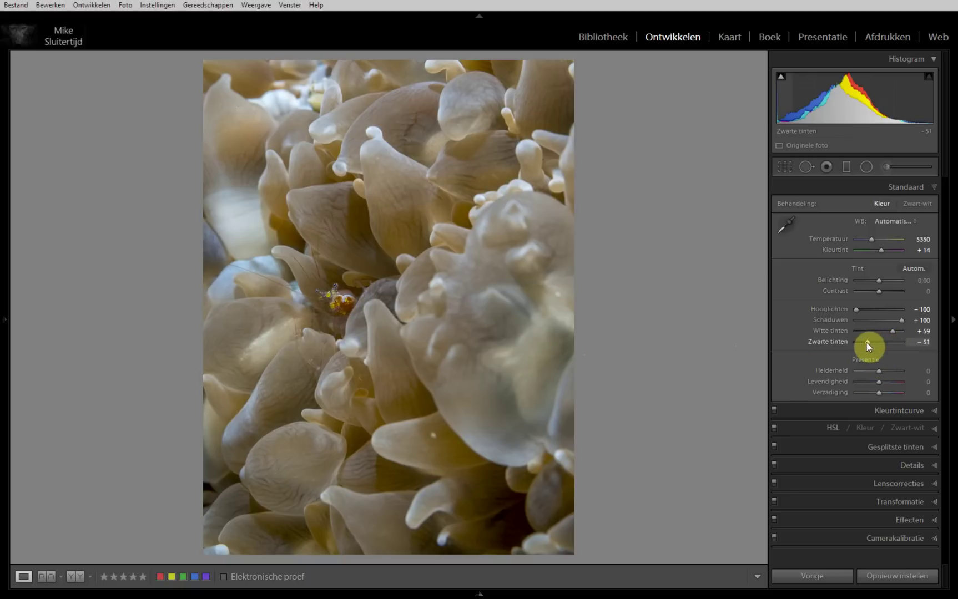
pyautogui.moveTo(867, 342); pyautogui.dragTo(869, 343)
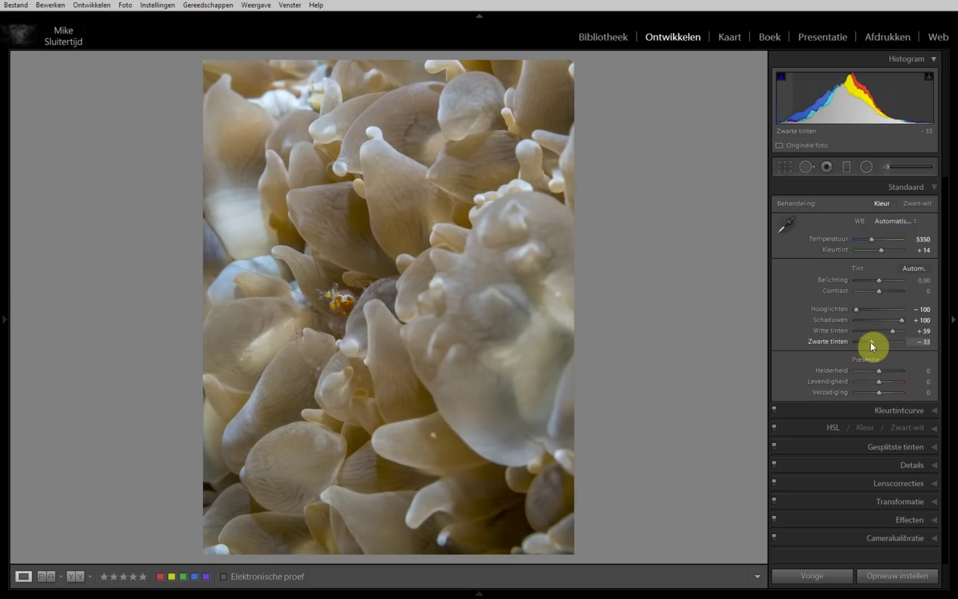
pyautogui.moveTo(870, 342); pyautogui.dragTo(871, 341)
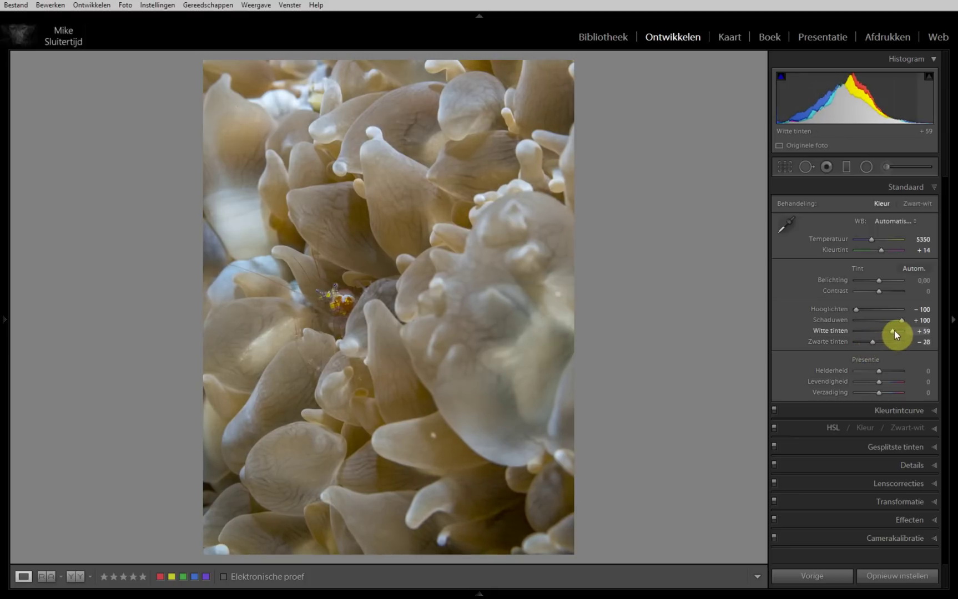
pyautogui.moveTo(895, 331); pyautogui.dragTo(897, 331)
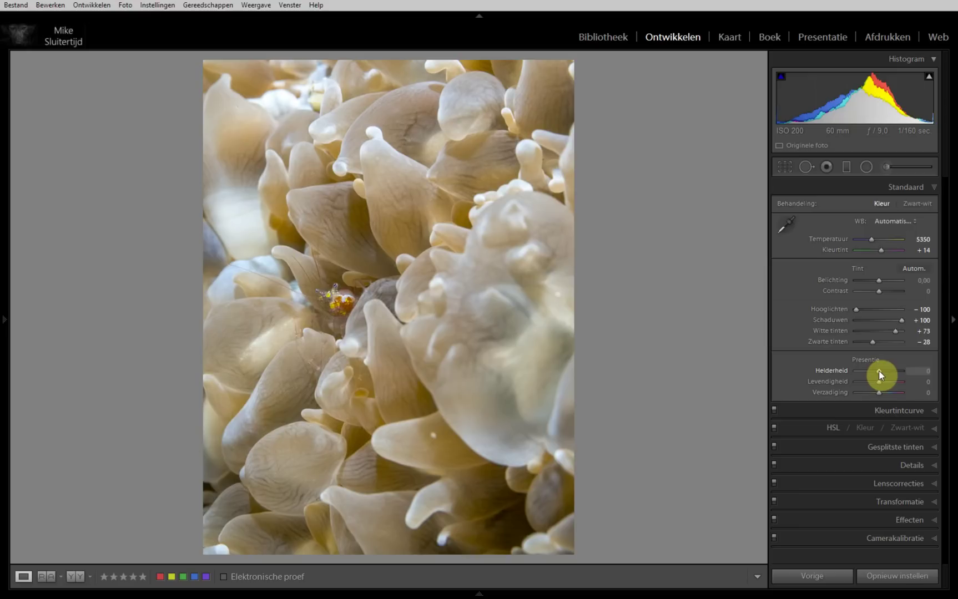
# Step: Set Clarity to -18 and Vibrance to +23 in the Presence section
pyautogui.moveTo(879, 370); pyautogui.dragTo(892, 370)
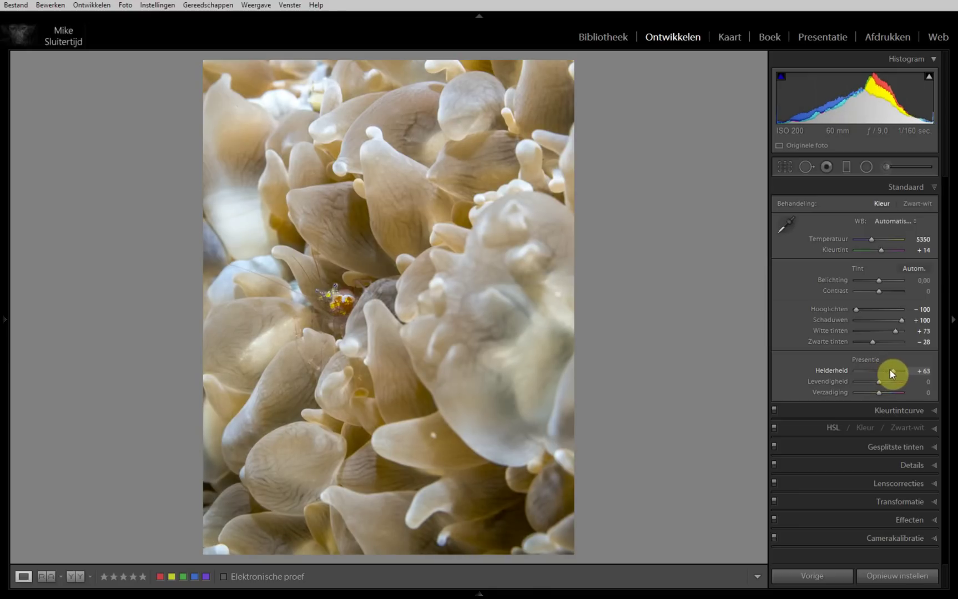
pyautogui.moveTo(889, 369); pyautogui.dragTo(878, 371)
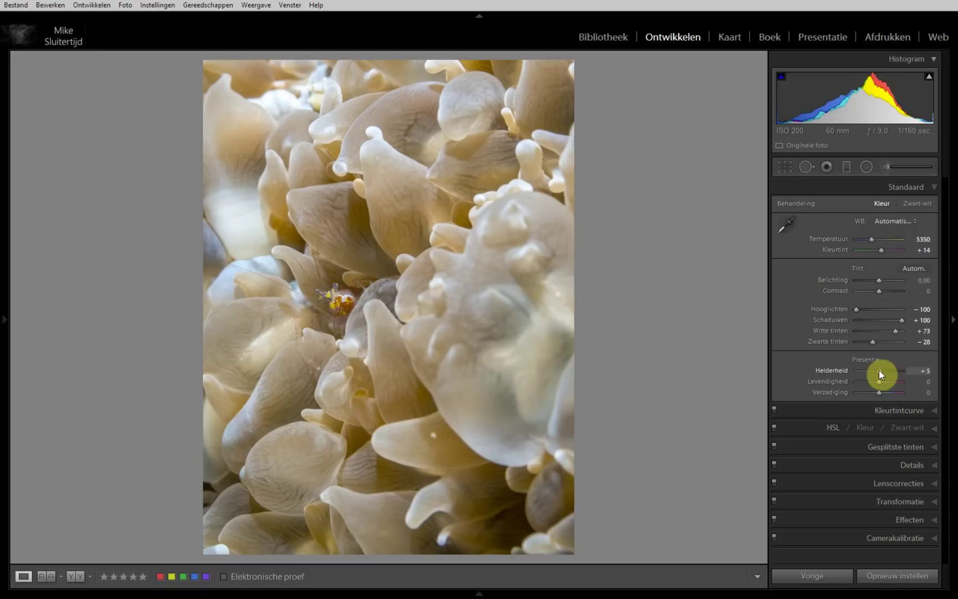
pyautogui.moveTo(878, 369); pyautogui.dragTo(876, 369)
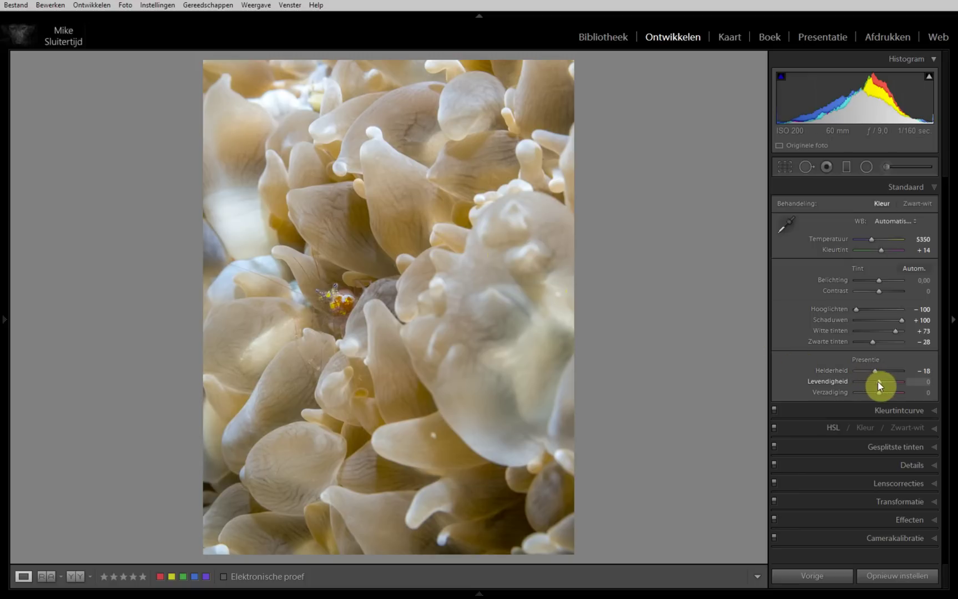
pyautogui.moveTo(878, 385); pyautogui.dragTo(883, 384)
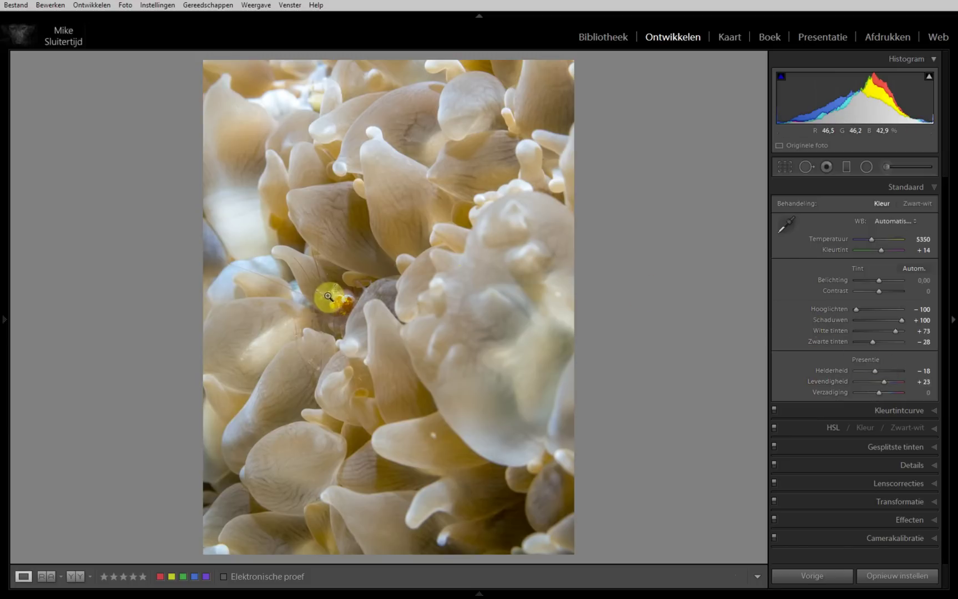
# Step: Crop to a narrower tall frame, shifting the photo so the shrimp sits inside it
pyautogui.click(785, 166)
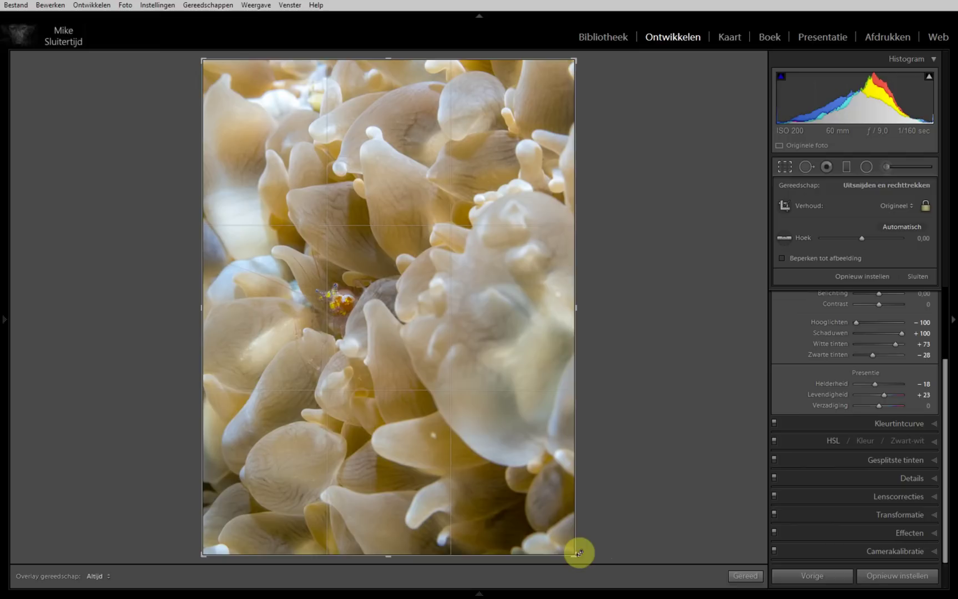
pyautogui.moveTo(565, 543); pyautogui.dragTo(496, 453)
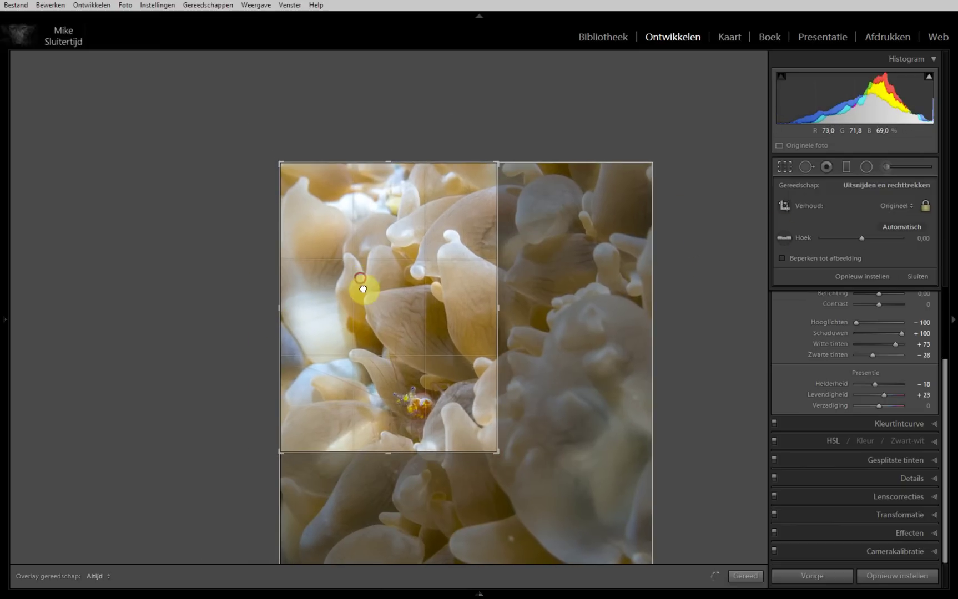
pyautogui.moveTo(354, 293); pyautogui.dragTo(376, 231)
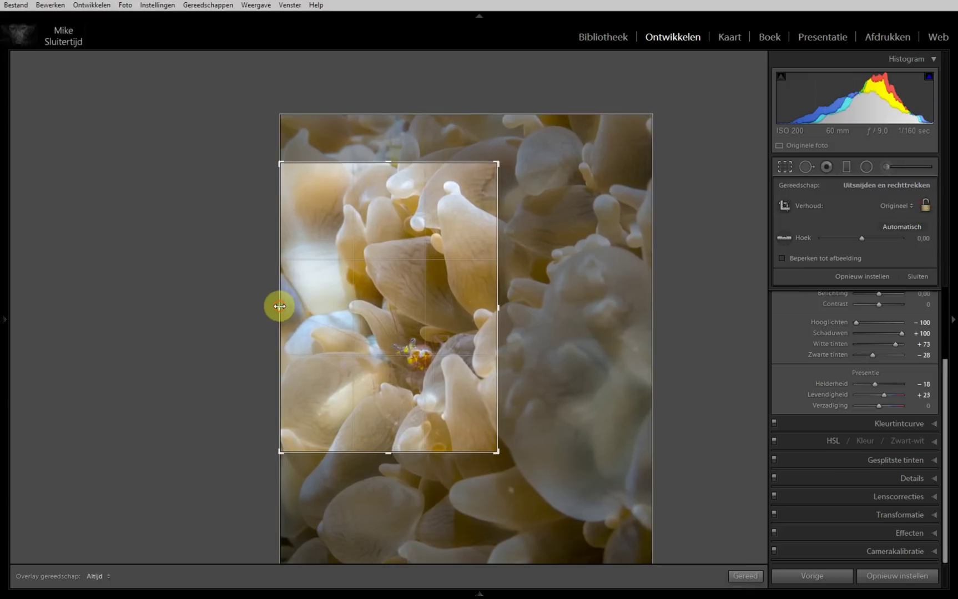
pyautogui.moveTo(277, 304); pyautogui.dragTo(293, 304)
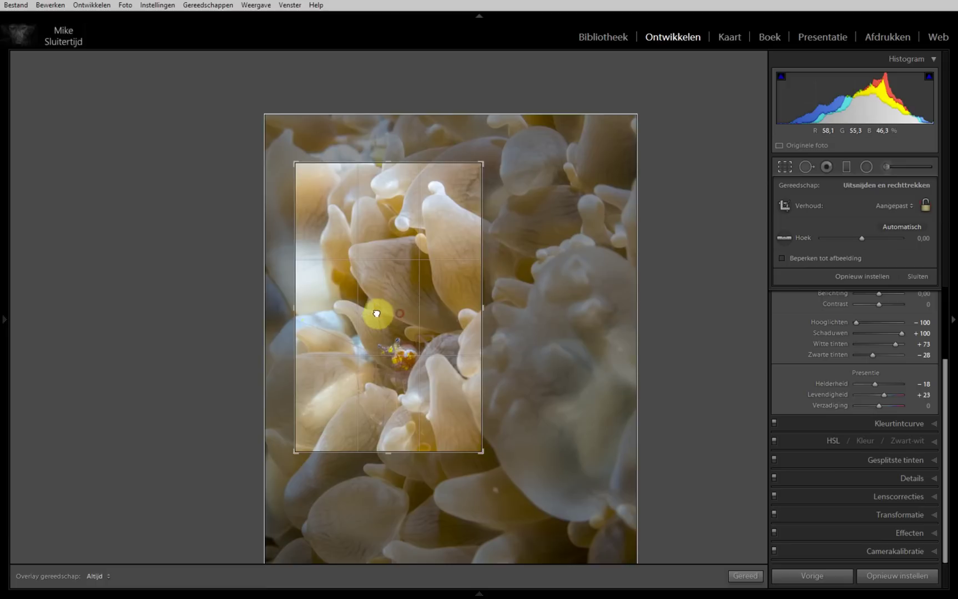
pyautogui.moveTo(378, 314); pyautogui.dragTo(461, 318)
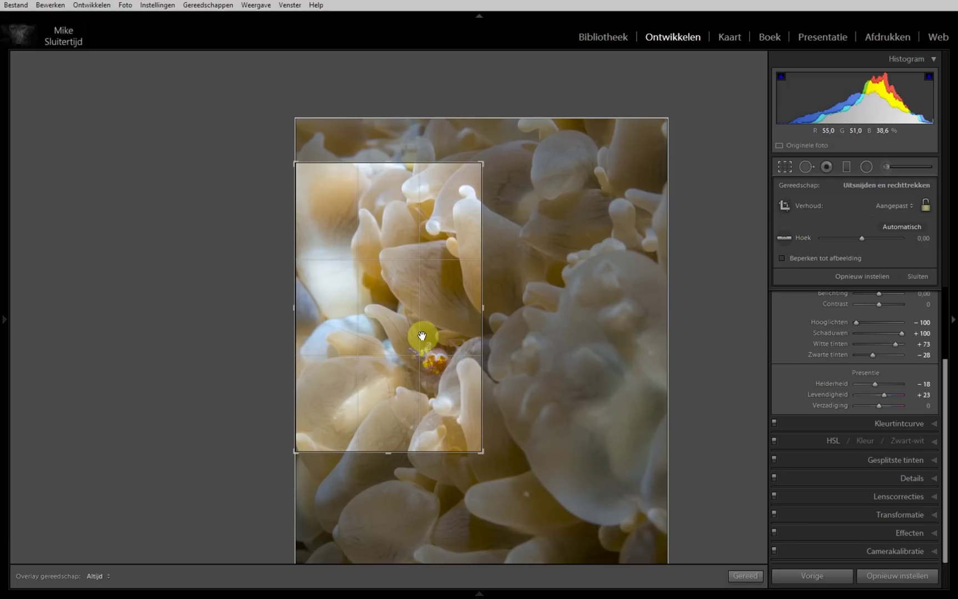
pyautogui.moveTo(422, 335); pyautogui.dragTo(438, 330)
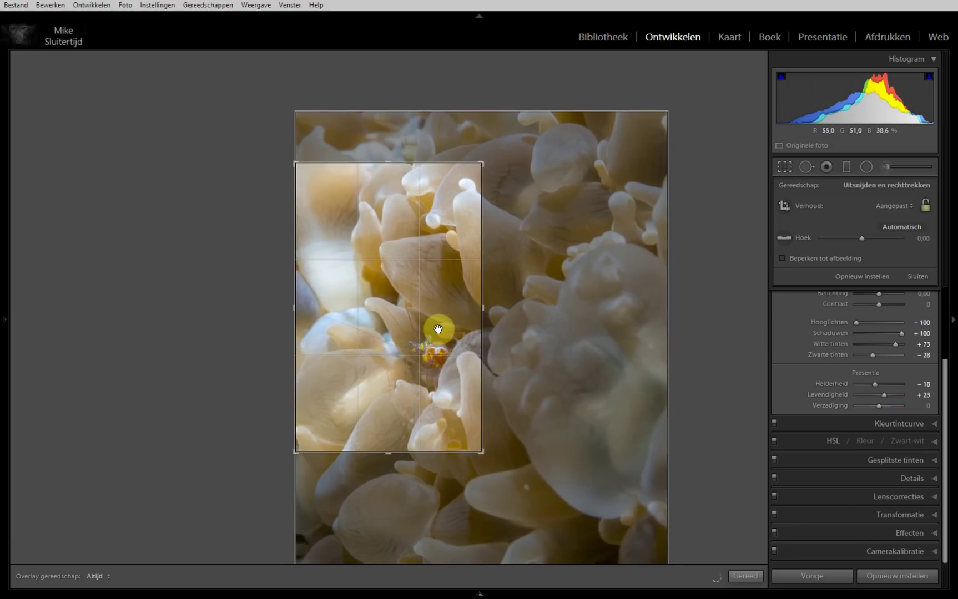
pyautogui.press('Return')
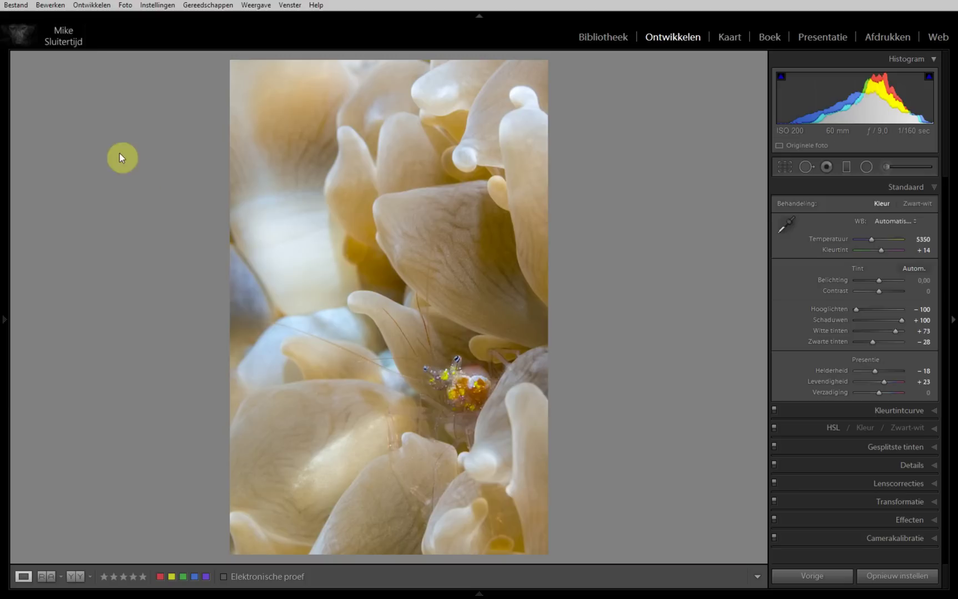
pyautogui.click(475, 349)
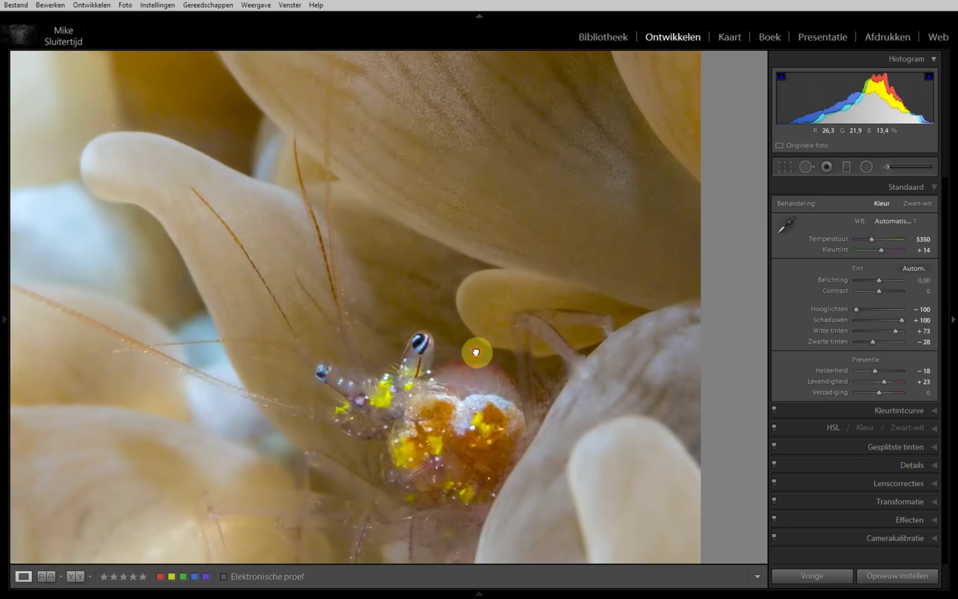
pyautogui.click(475, 351)
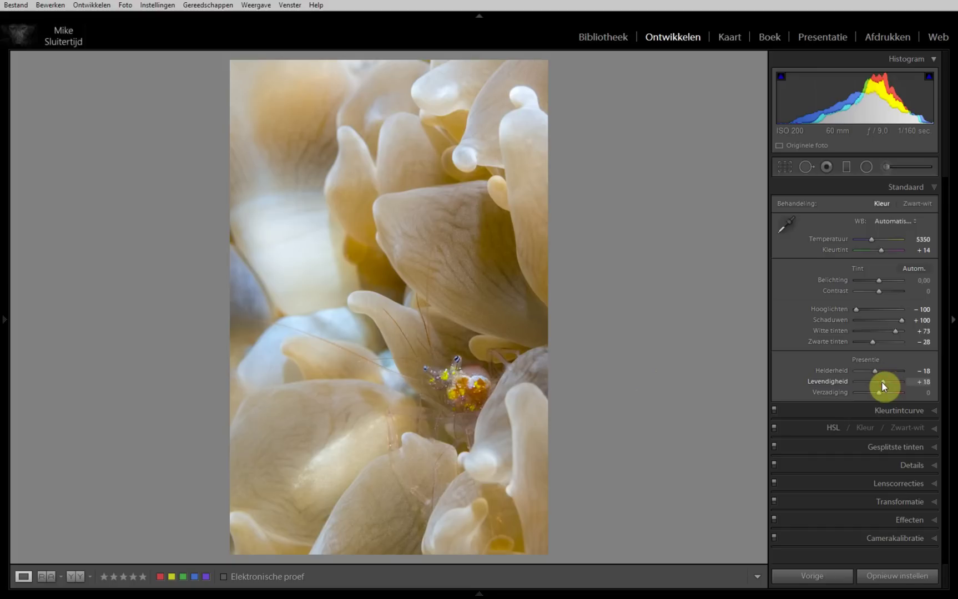
pyautogui.moveTo(882, 382); pyautogui.dragTo(886, 383)
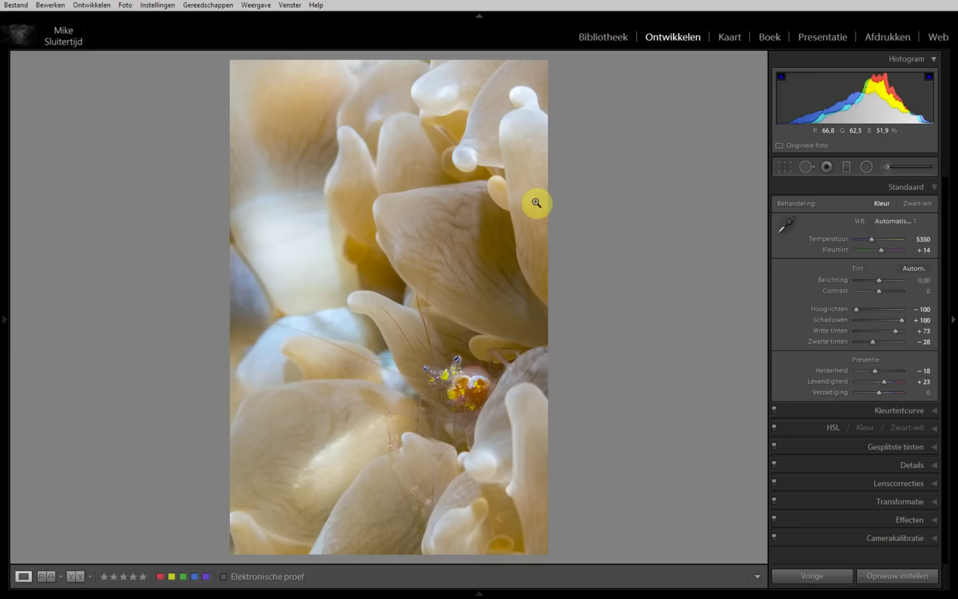
# Step: Raise Blue saturation to +51 in the HSL panel
pyautogui.click(934, 431)
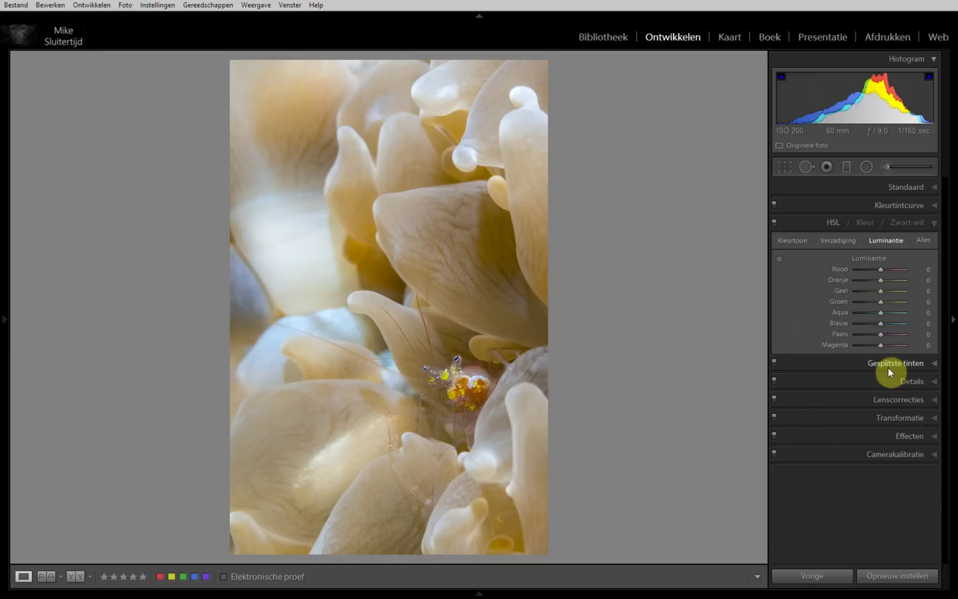
pyautogui.click(836, 242)
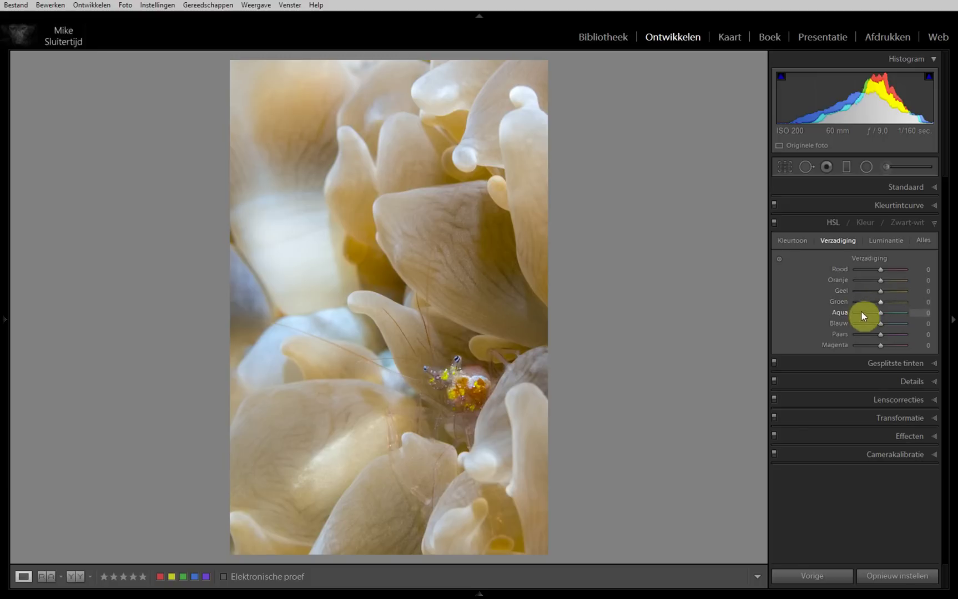
pyautogui.moveTo(887, 327)
pyautogui.mouseDown()
pyautogui.moveTo(906, 330)
pyautogui.moveTo(891, 330)
pyautogui.mouseUp()
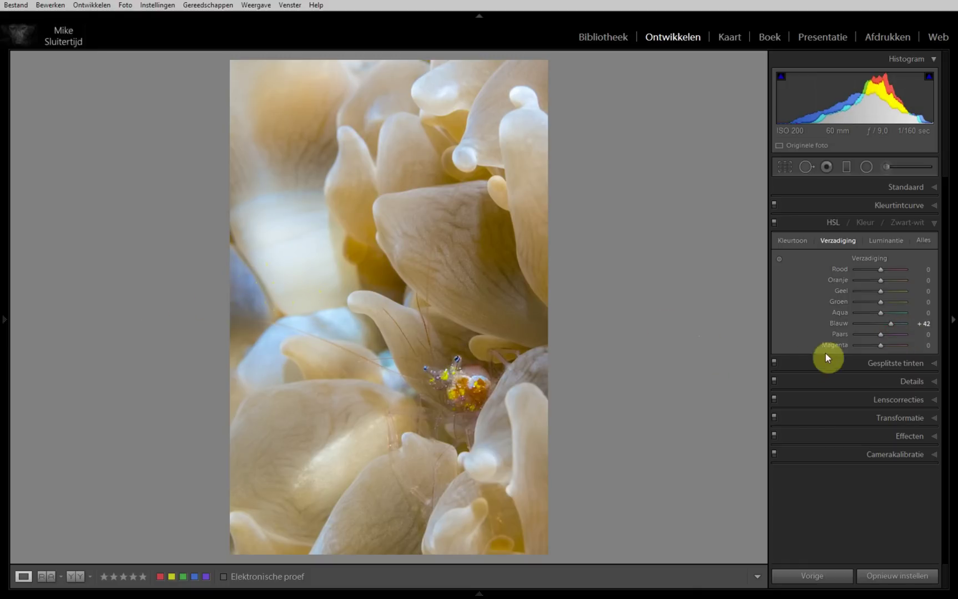
pyautogui.click(893, 323)
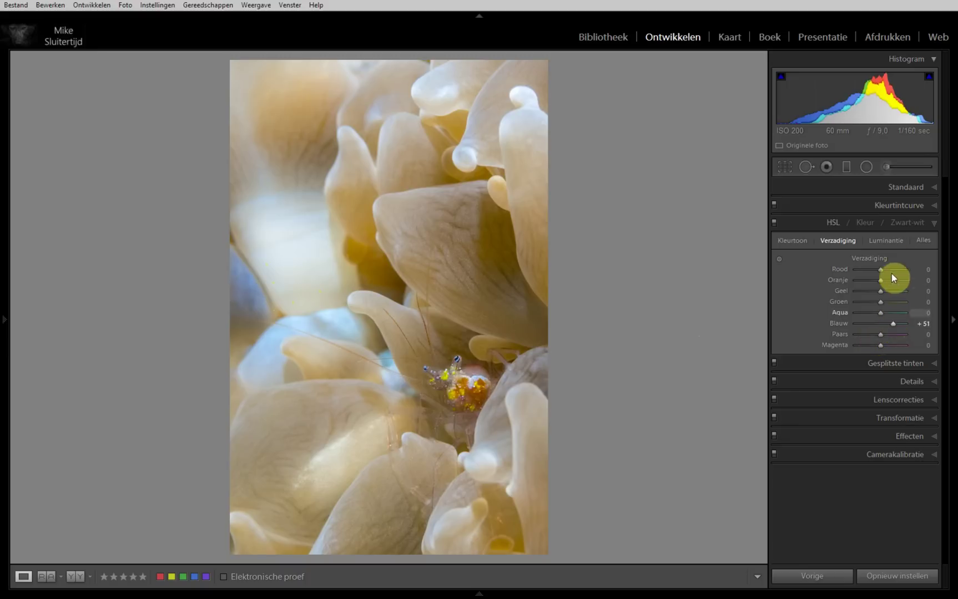
# Step: Set HSL Luminance for Blue to +42 and Orange to +40
pyautogui.click(889, 240)
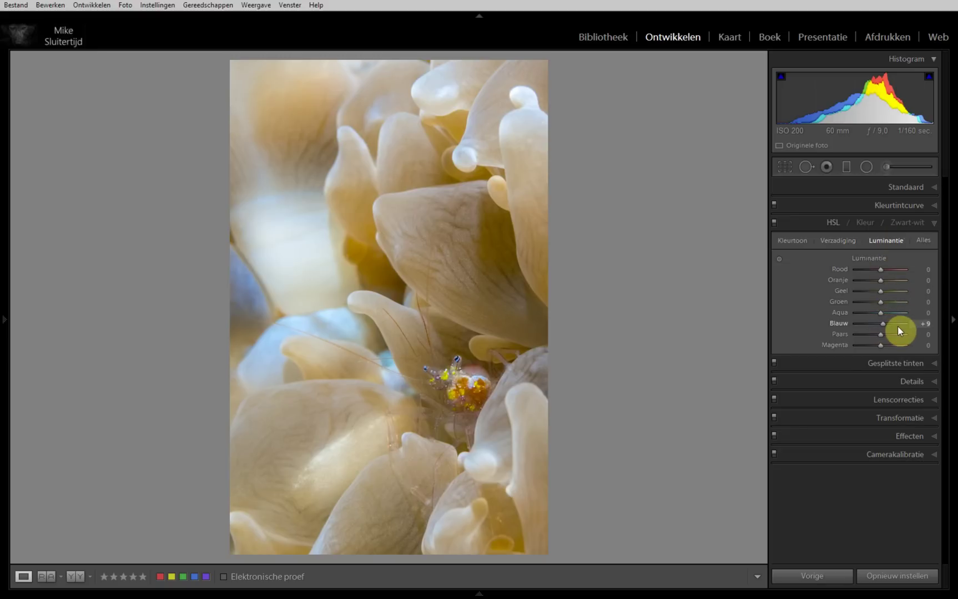
pyautogui.moveTo(898, 327); pyautogui.dragTo(890, 328)
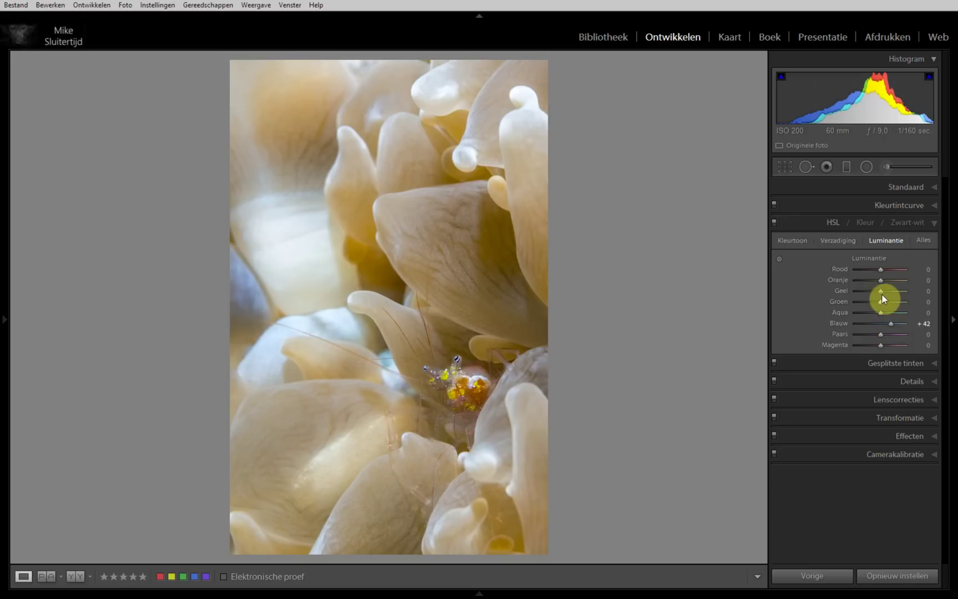
pyautogui.moveTo(882, 285); pyautogui.dragTo(891, 286)
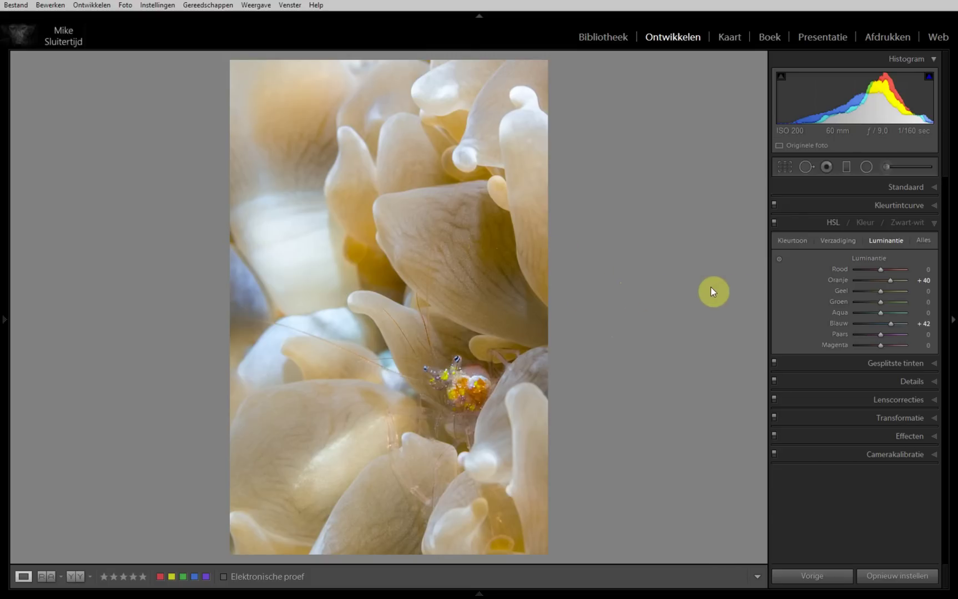
# Step: Compare the edited photo against the original using the backslash toggle and Before/After view
pyautogui.press('\\')
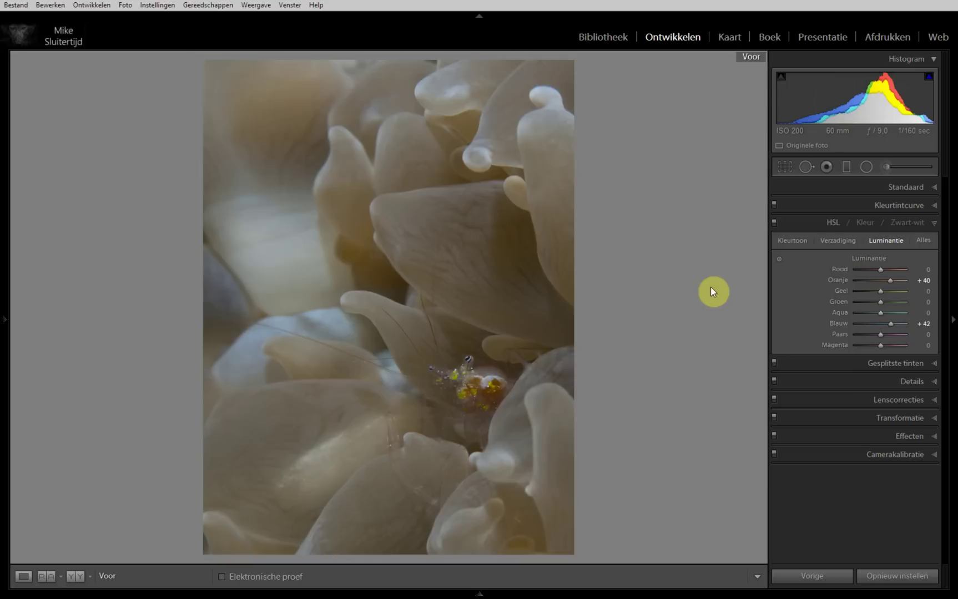
pyautogui.press('\\')
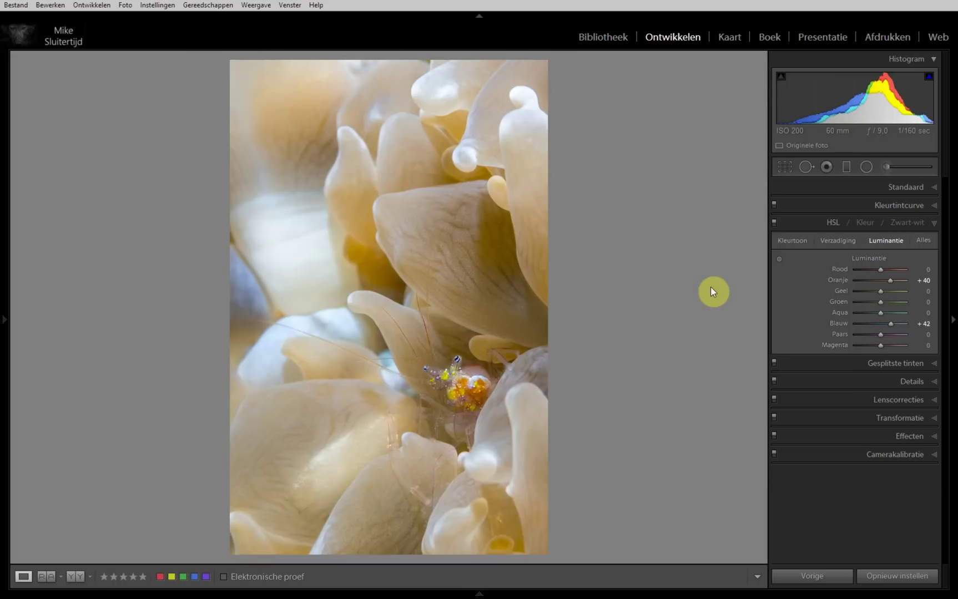
pyautogui.press('\\')
pyautogui.press('\\')
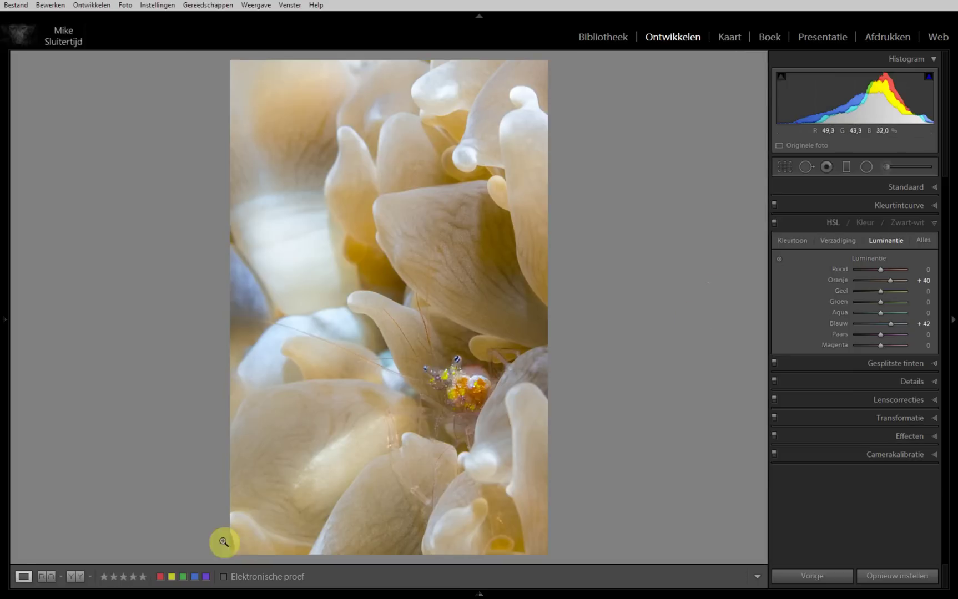
pyautogui.click(75, 578)
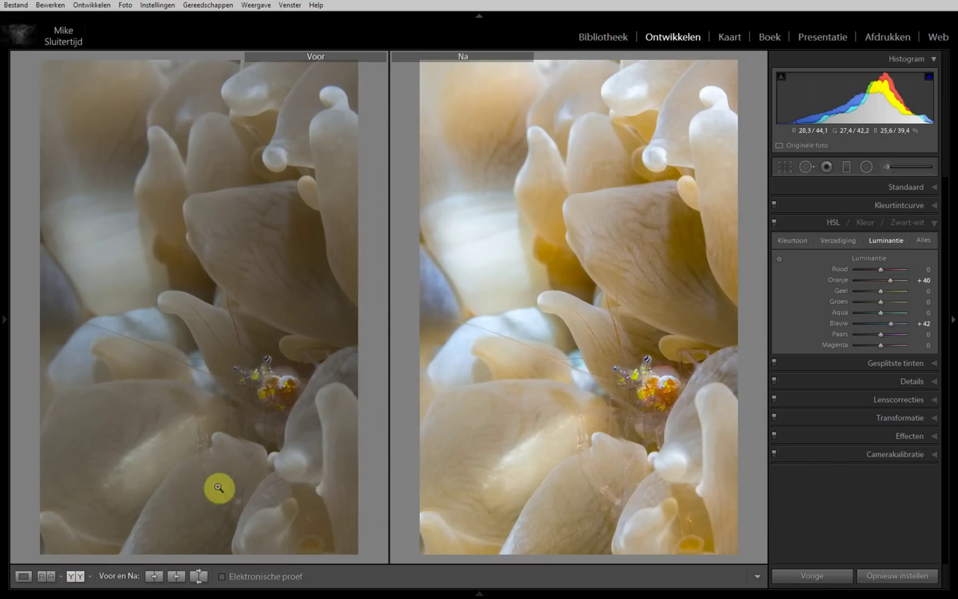
pyautogui.click(22, 577)
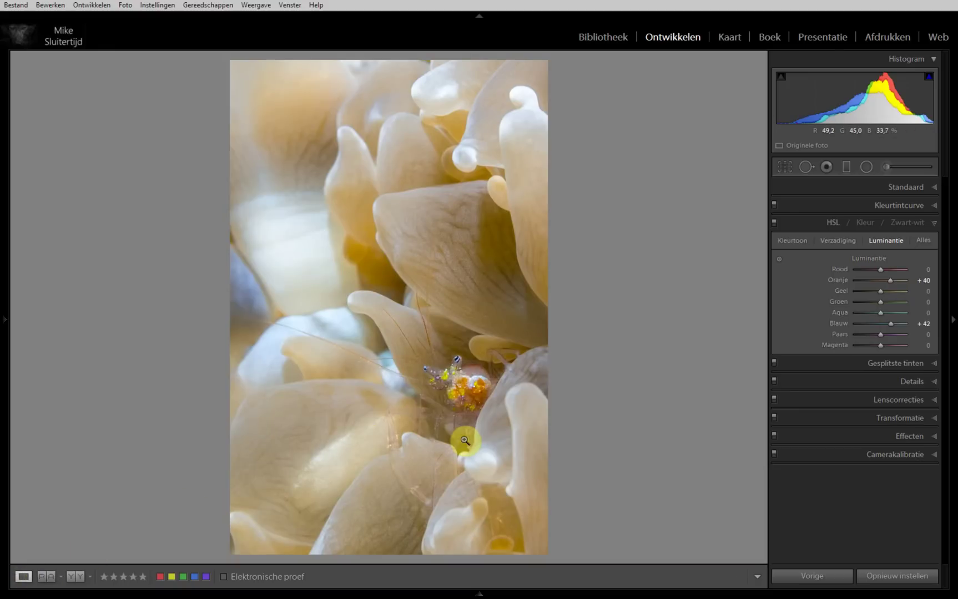
# Step: Set Camera Calibration Blue Primary Saturation to +18, then collapse the panel
pyautogui.click(932, 456)
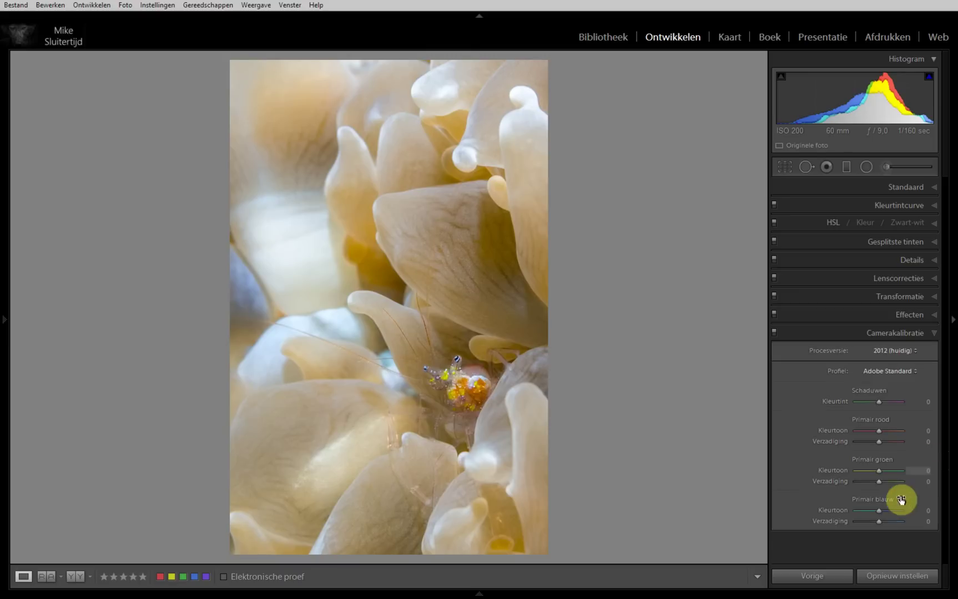
pyautogui.moveTo(871, 527)
pyautogui.mouseDown()
pyautogui.moveTo(887, 523)
pyautogui.moveTo(880, 519)
pyautogui.mouseUp()
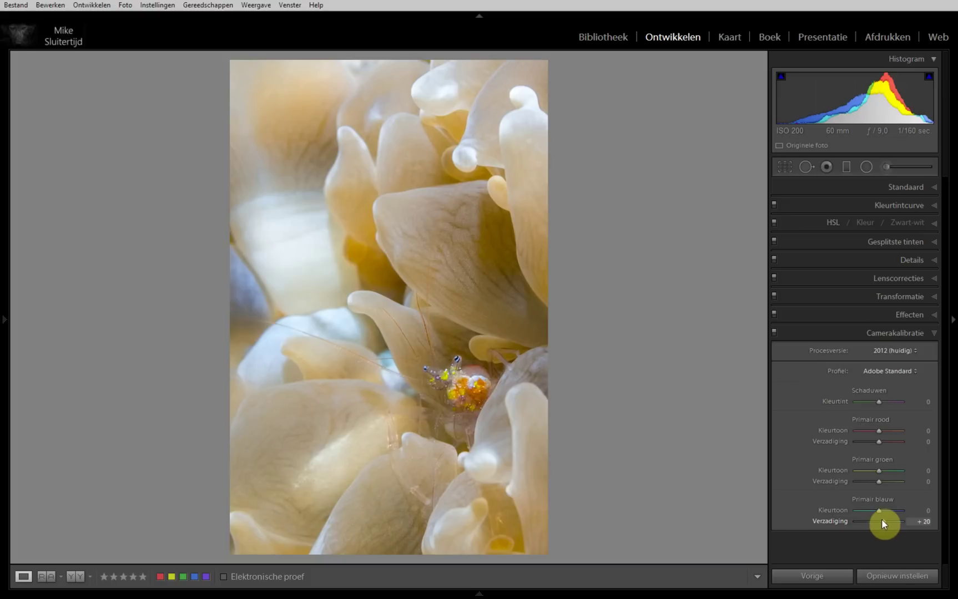
pyautogui.moveTo(882, 523); pyautogui.dragTo(880, 523)
pyautogui.moveTo(881, 520); pyautogui.dragTo(879, 518)
pyautogui.click(934, 333)
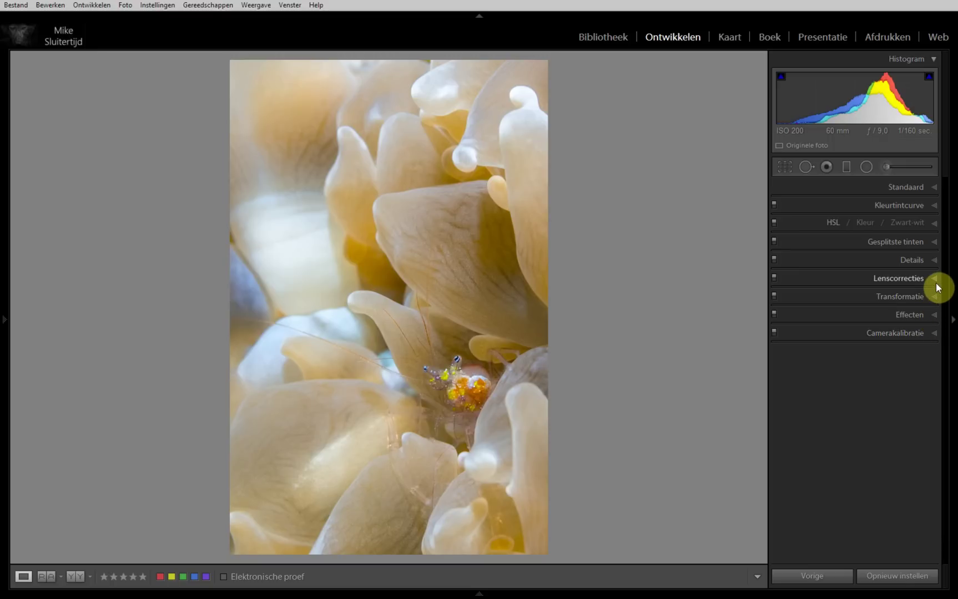
# Step: Adjust the post-crop vignette in Effects with midpoint 50 and feather 50, then collapse the panel
pyautogui.click(934, 317)
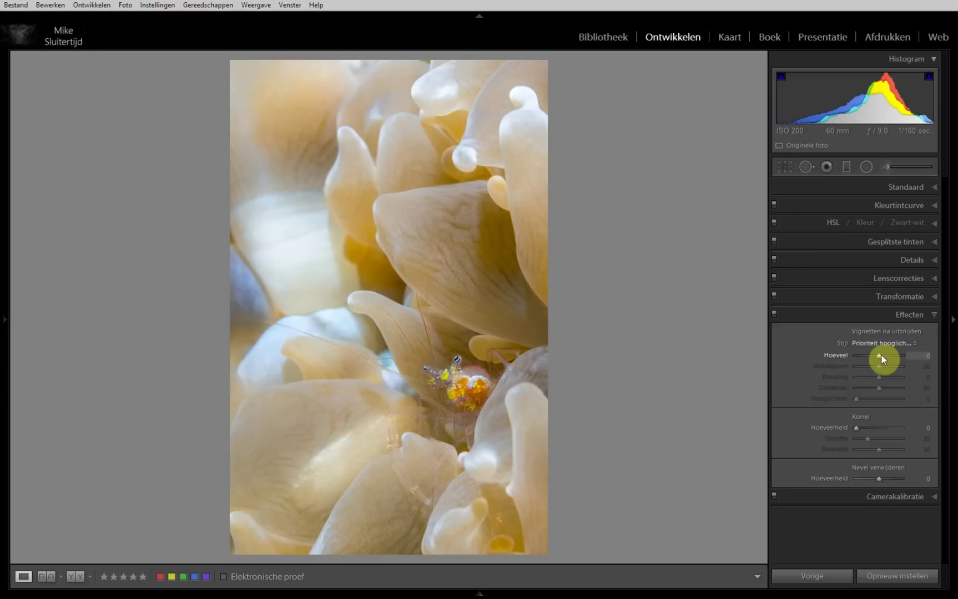
pyautogui.moveTo(876, 357); pyautogui.dragTo(872, 357)
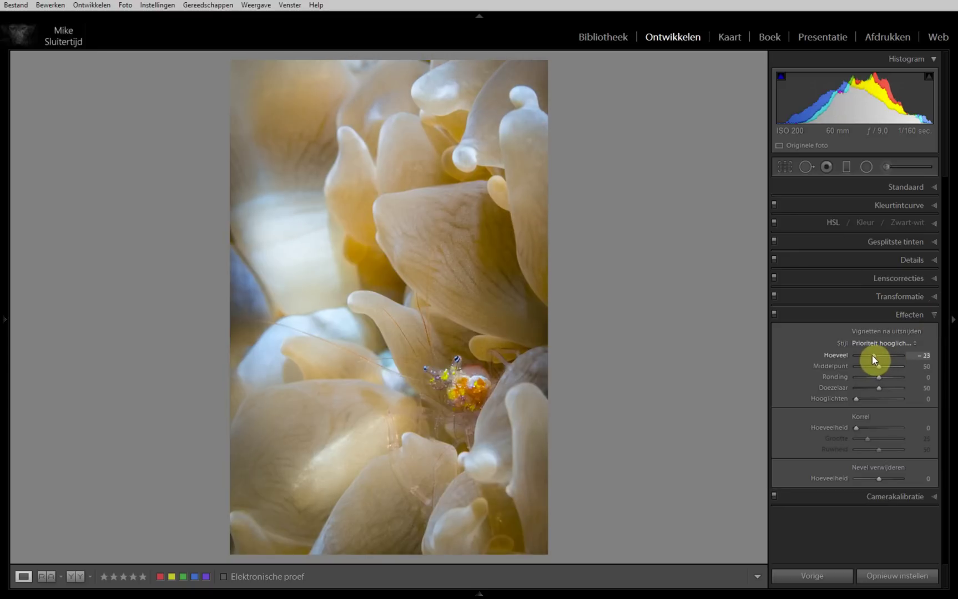
pyautogui.doubleClick(876, 355)
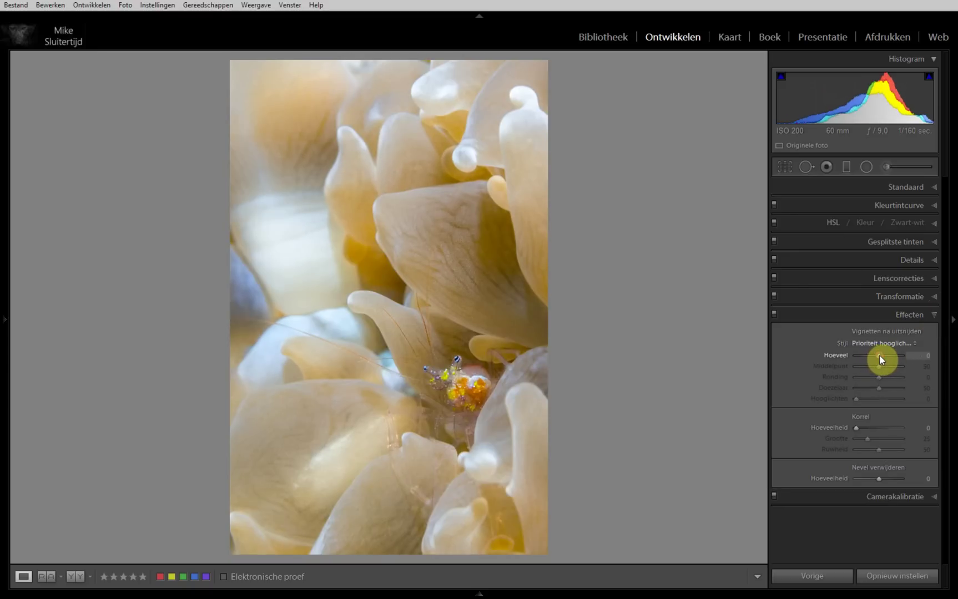
pyautogui.moveTo(879, 356); pyautogui.dragTo(881, 360)
pyautogui.doubleClick(879, 357)
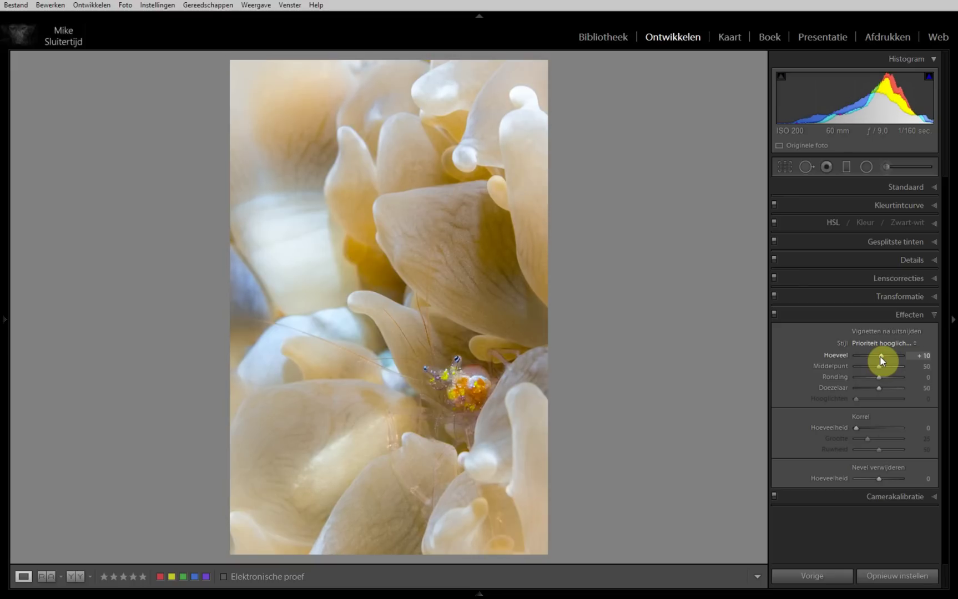
pyautogui.click(935, 316)
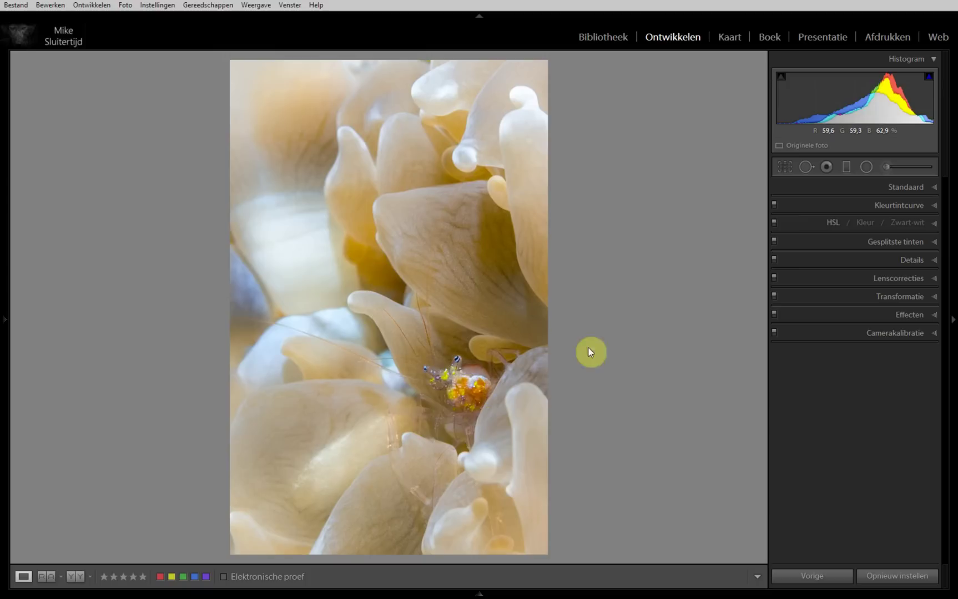
# Step: Set up an Adjustment Brush with Exposure 0, Sharpness 59 and Saturation 24
pyautogui.click(887, 170)
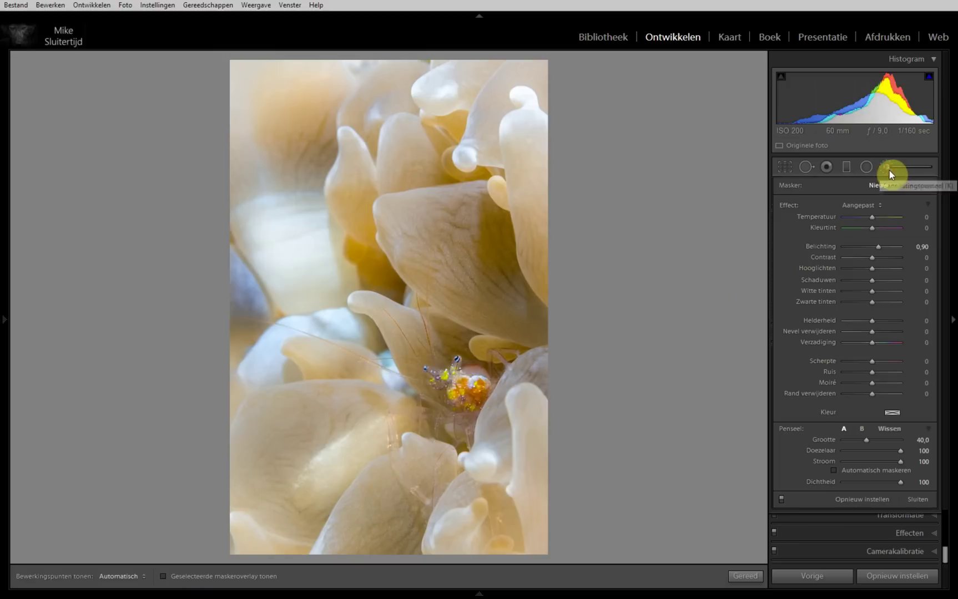
pyautogui.doubleClick(793, 203)
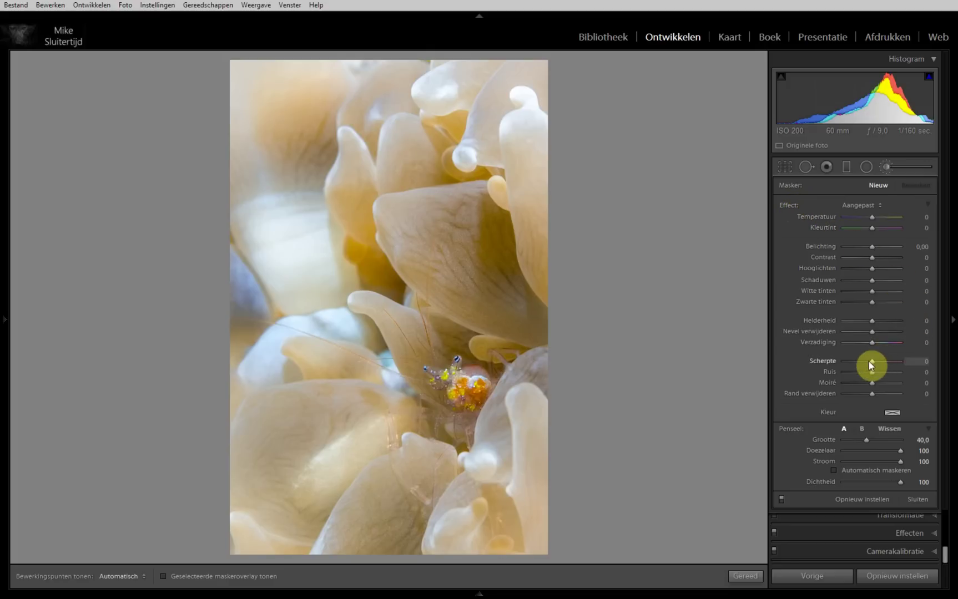
pyautogui.moveTo(871, 364); pyautogui.dragTo(887, 360)
pyautogui.click(872, 343)
pyautogui.moveTo(872, 345); pyautogui.dragTo(878, 344)
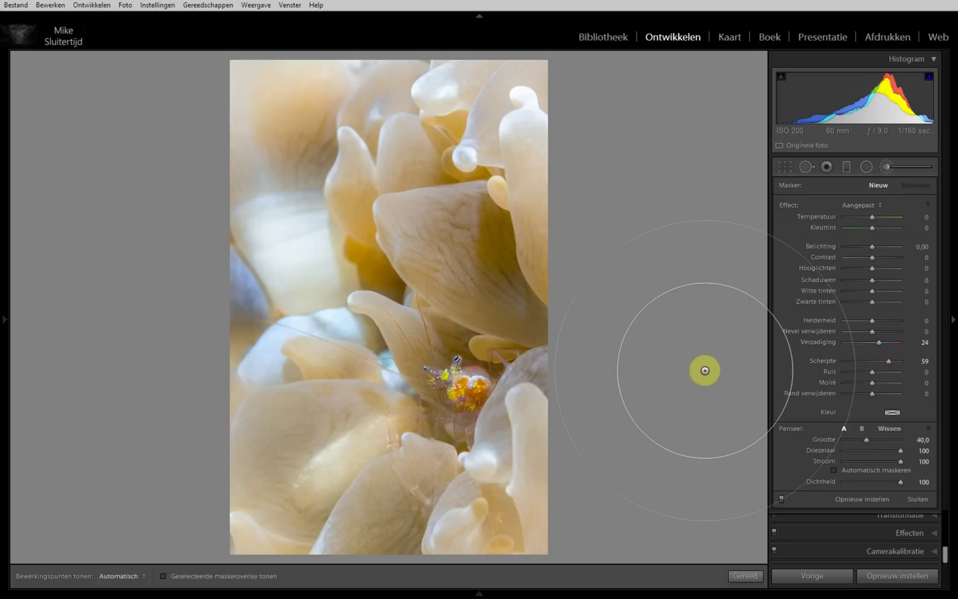
# Step: Shrink the brush, paint it over the shrimp's body, and zoom in to check the mask
pyautogui.scroll(-1, 433, 373)
pyautogui.scroll(-5, 444, 377)
pyautogui.scroll(-5, 461, 383)
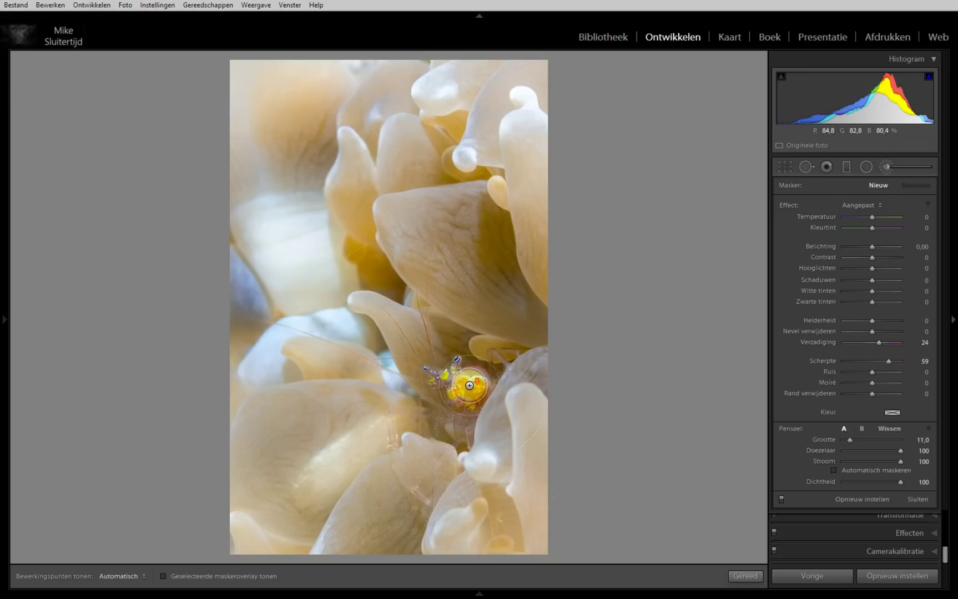
pyautogui.moveTo(473, 390); pyautogui.dragTo(450, 369)
pyautogui.press('h')
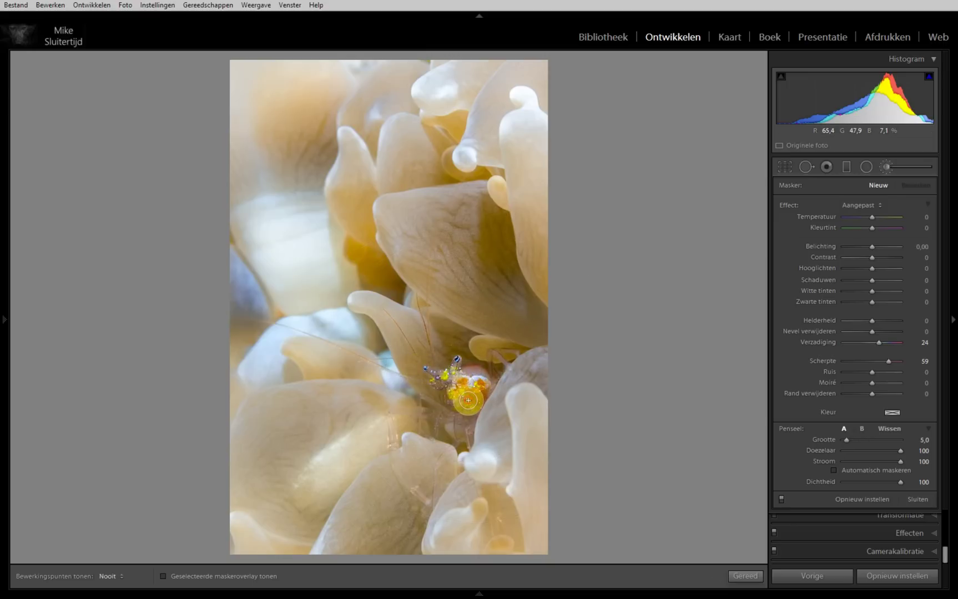
pyautogui.press('h')
pyautogui.click(474, 390)
pyautogui.scroll(-1, 469, 400)
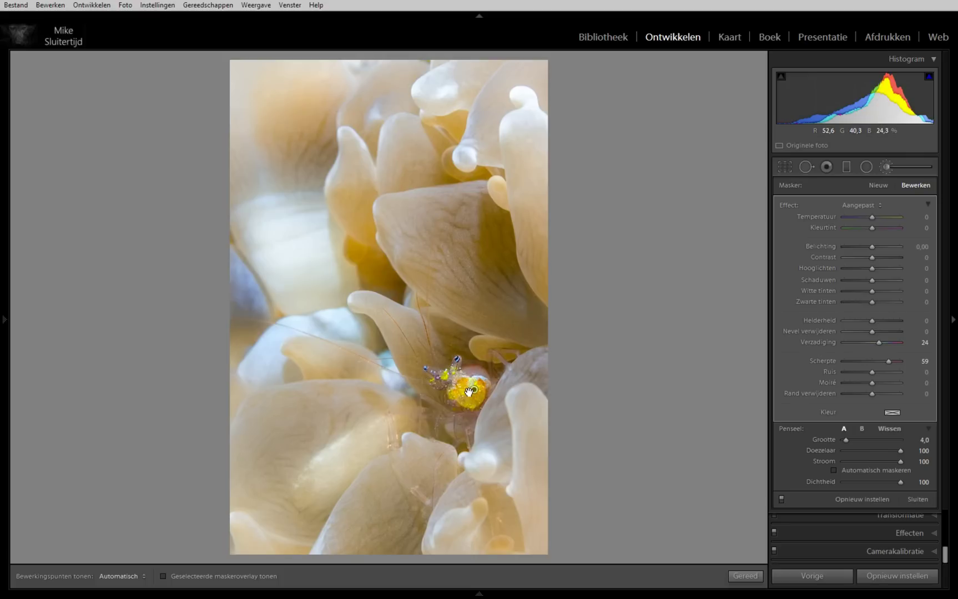
pyautogui.hotkey('ctrl', '=')
pyautogui.hotkey('ctrl', '=')
pyautogui.hotkey('ctrl', '=')
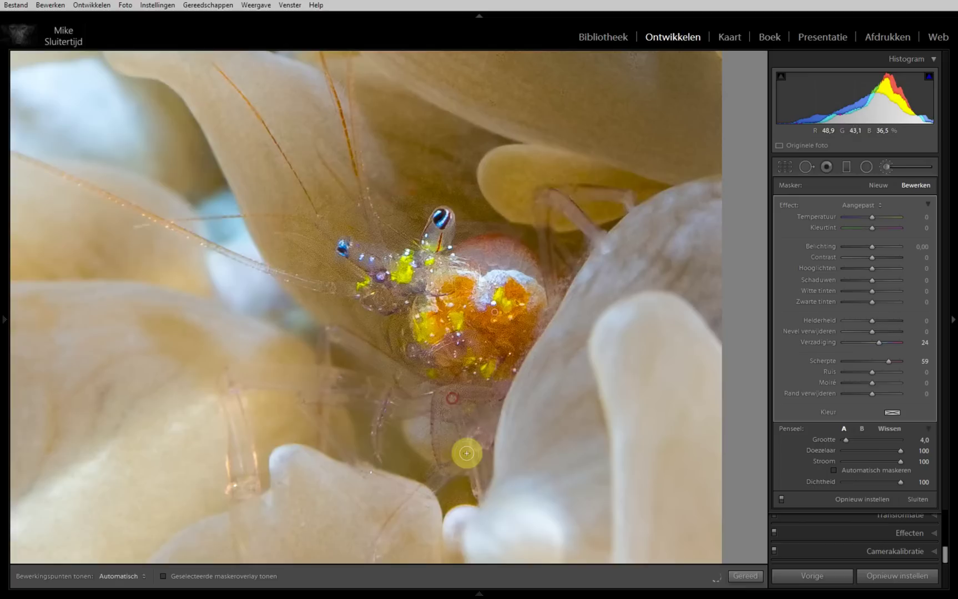
# Step: Paint two more Adjustment Brush strokes over the shrimp's body and leg
pyautogui.press('h')
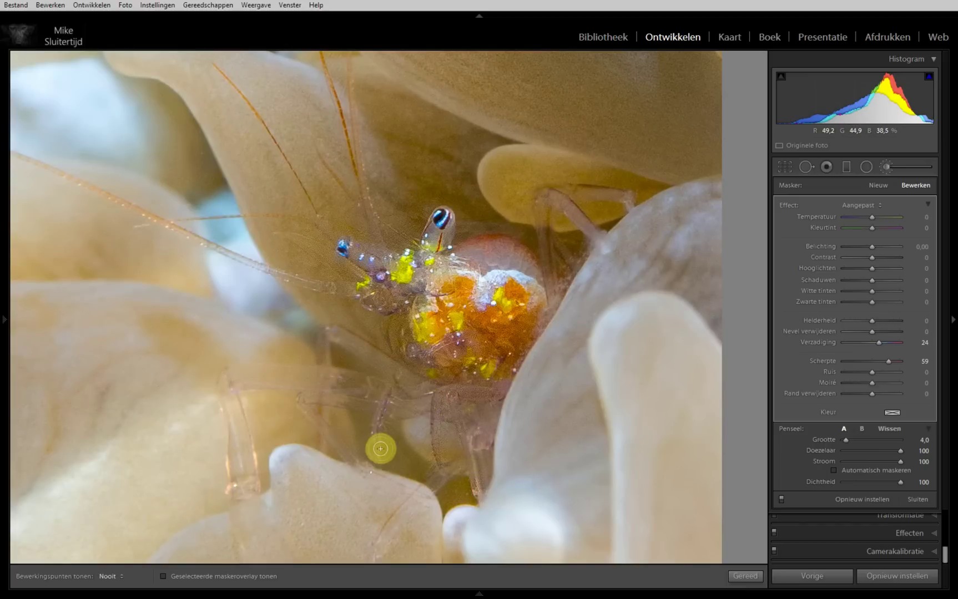
pyautogui.moveTo(378, 450); pyautogui.dragTo(388, 394)
pyautogui.press('h')
pyautogui.scroll(3, 231, 476)
pyautogui.moveTo(244, 493); pyautogui.dragTo(235, 419)
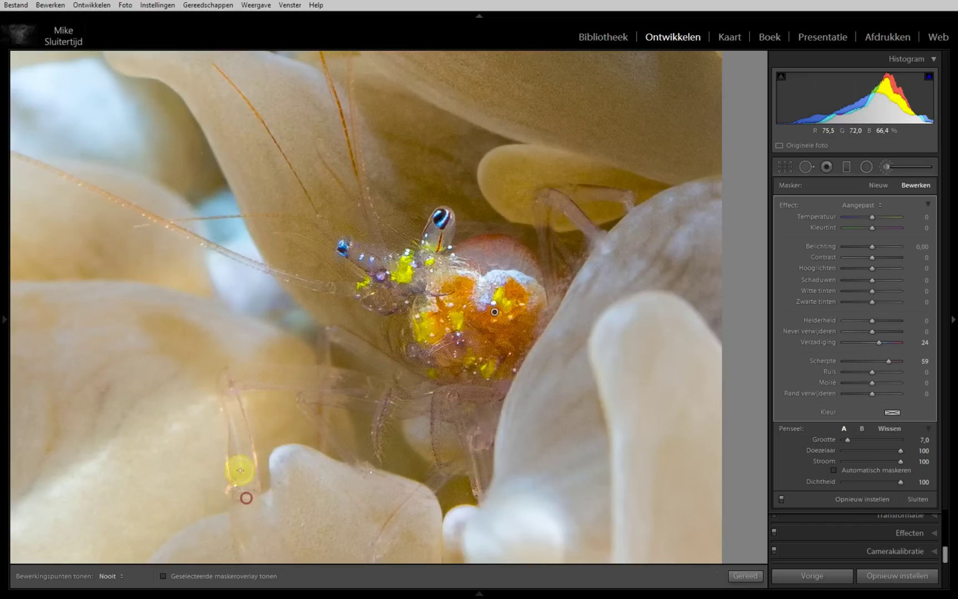
# Step: Toggle the edit pins to check the strokes, then show the mask overlay on the shrimp
pyautogui.press('h')
pyautogui.press('h')
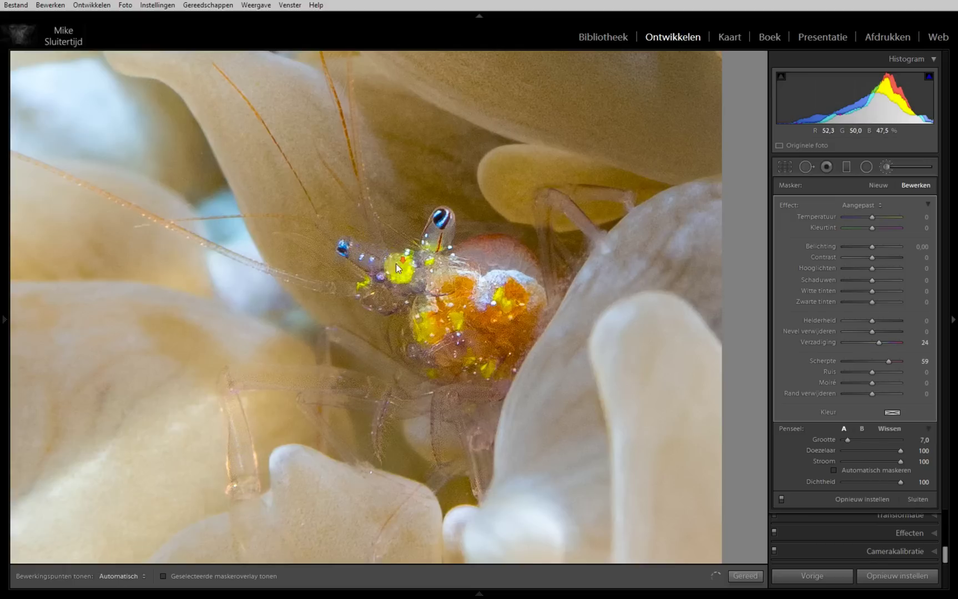
pyautogui.scroll(-4, 395, 260)
pyautogui.press('h')
pyautogui.press('h')
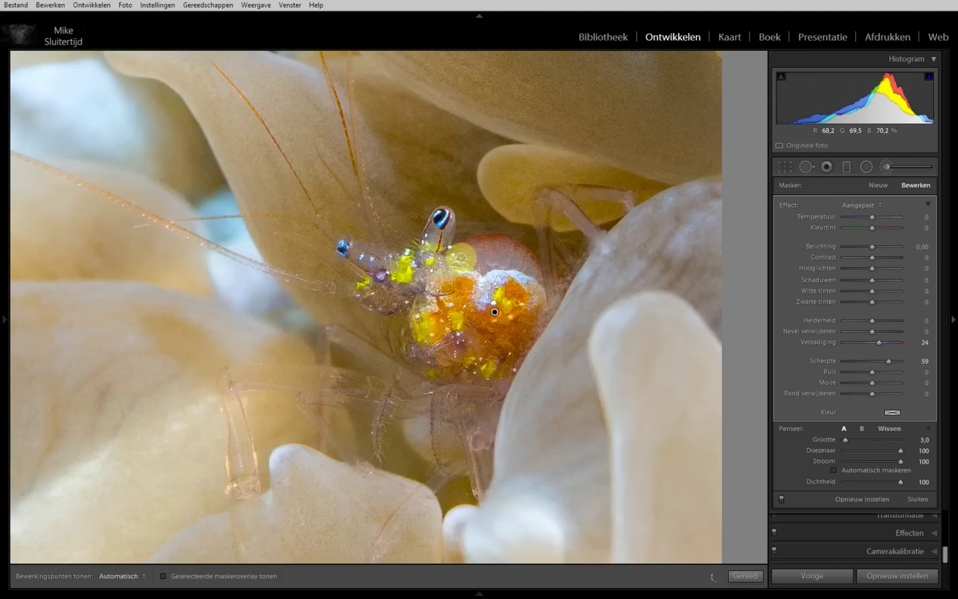
pyautogui.press('h')
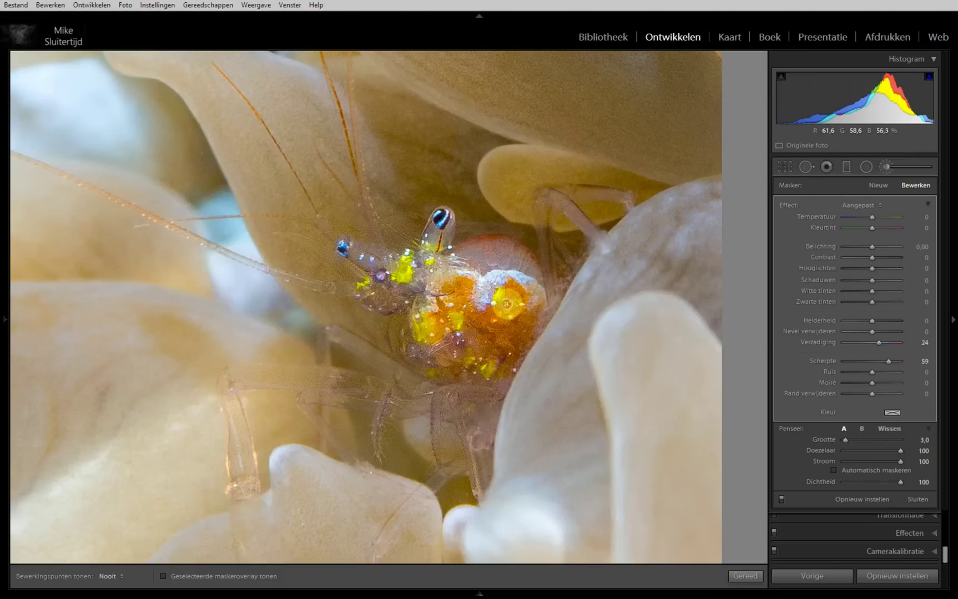
pyautogui.press('h')
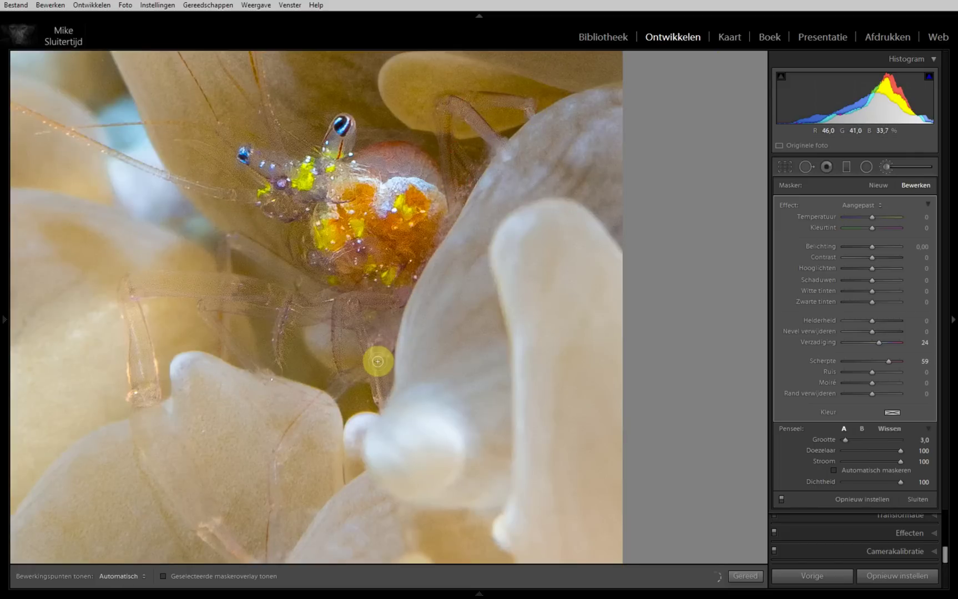
pyautogui.press('h')
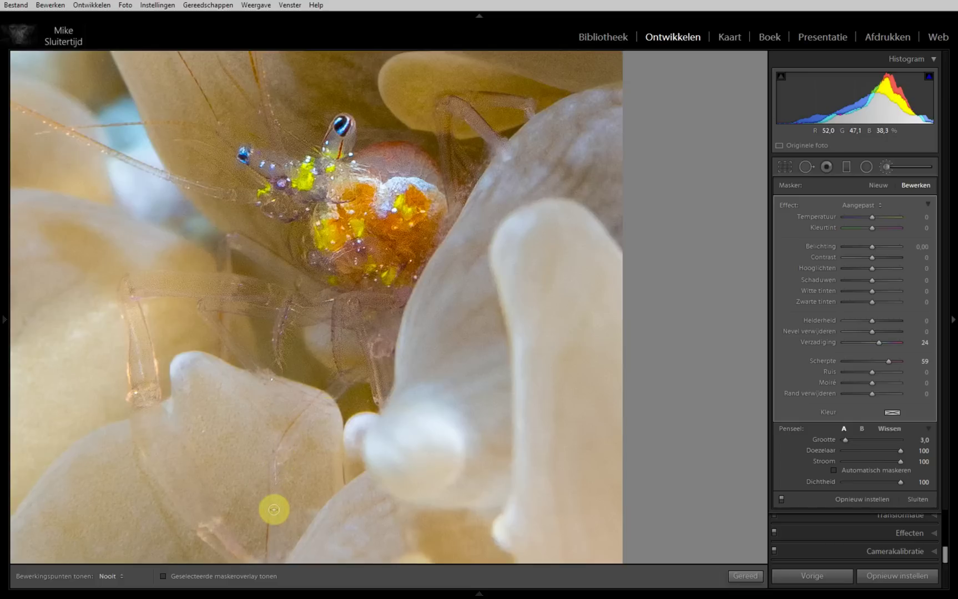
pyautogui.press('h')
pyautogui.press('o')
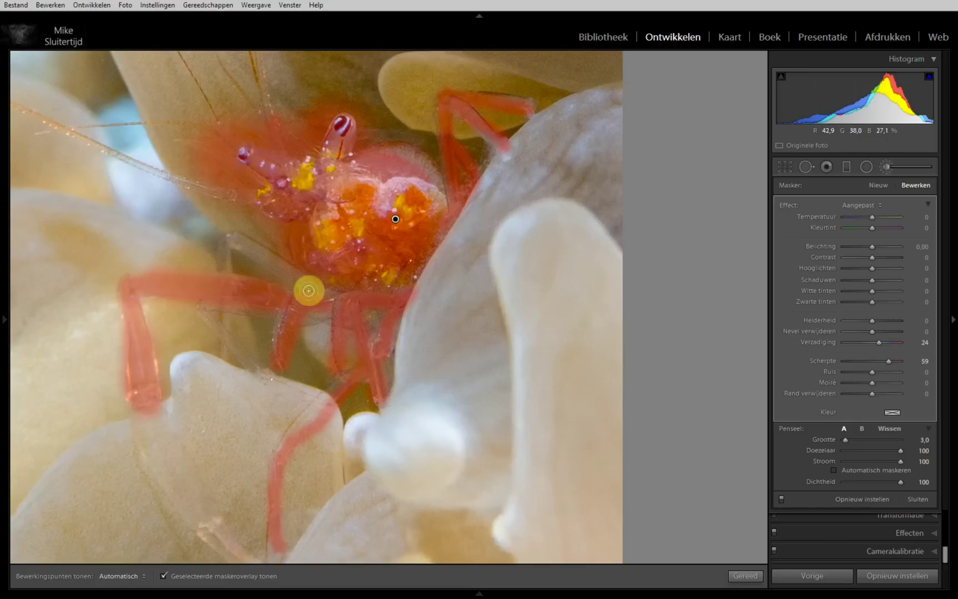
# Step: Brush the mask along the shrimp's leg and both antennae, then zoom out and hide the overlay
pyautogui.press('h')
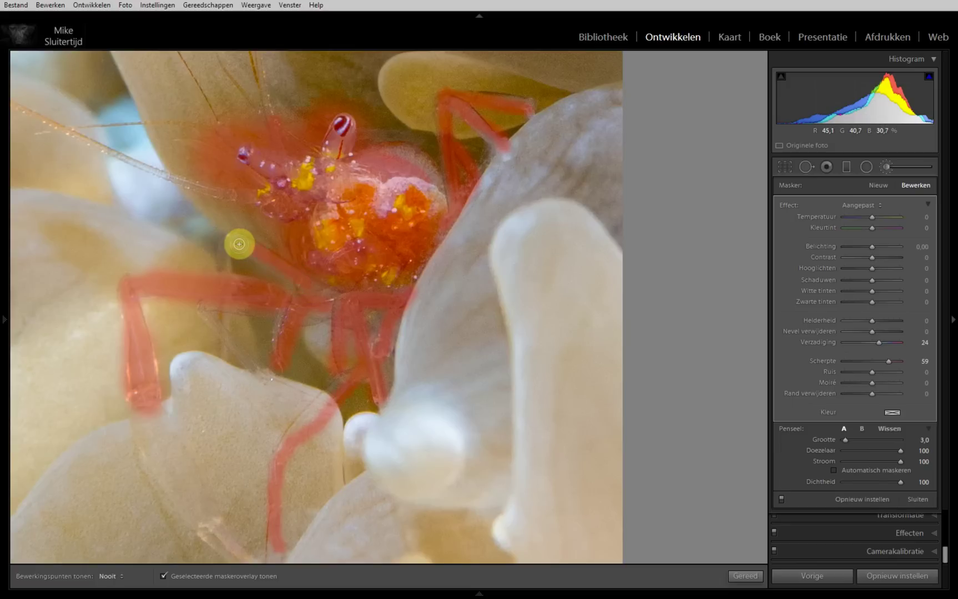
pyautogui.moveTo(239, 244); pyautogui.dragTo(224, 341)
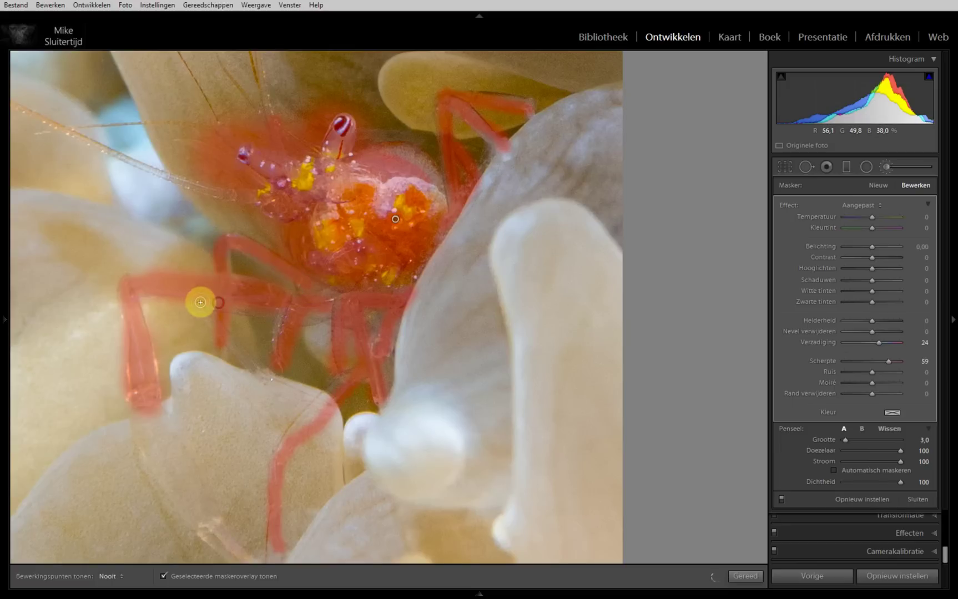
pyautogui.press('h')
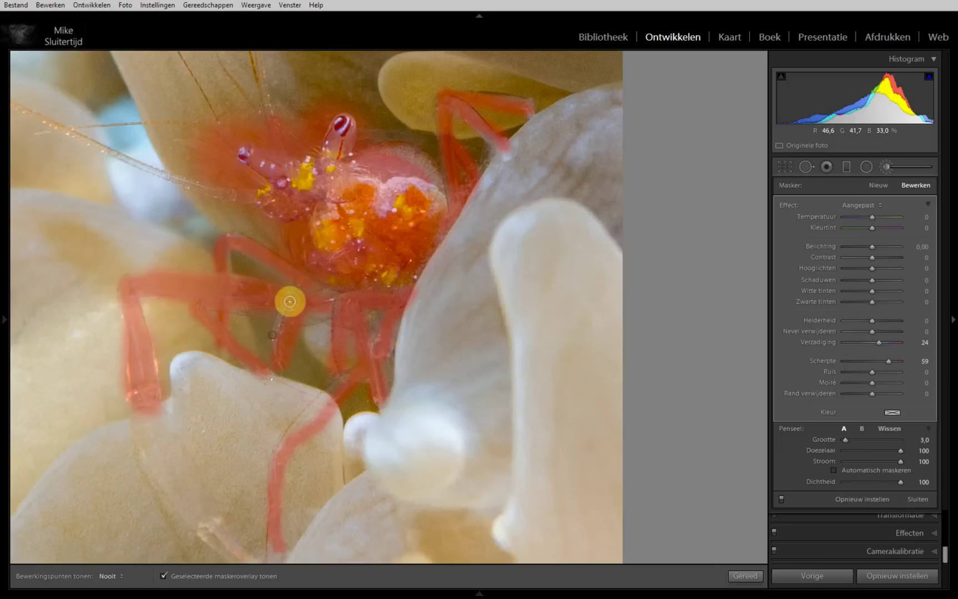
pyautogui.press('h')
pyautogui.moveTo(254, 206); pyautogui.dragTo(21, 118)
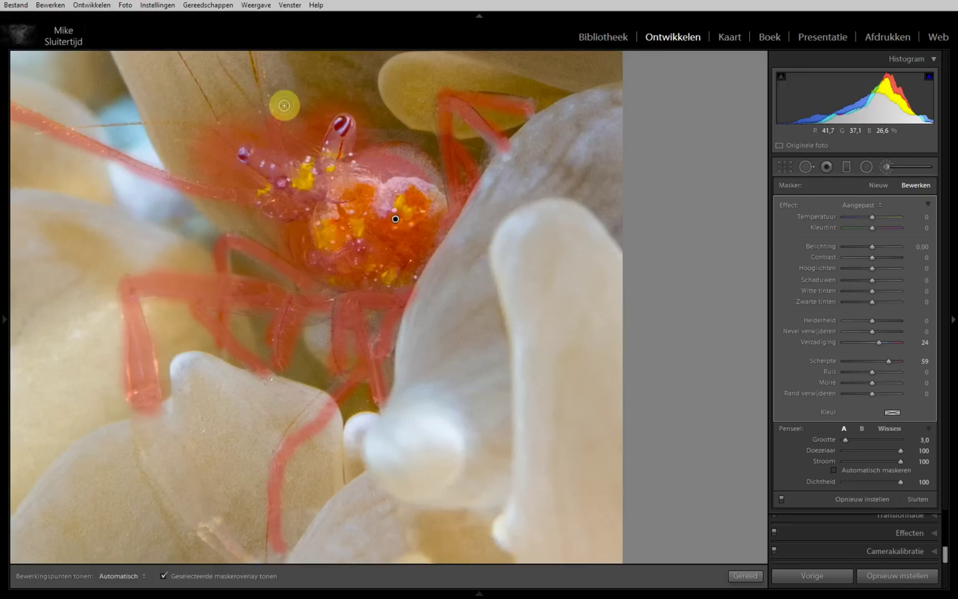
pyautogui.moveTo(259, 54); pyautogui.dragTo(288, 133)
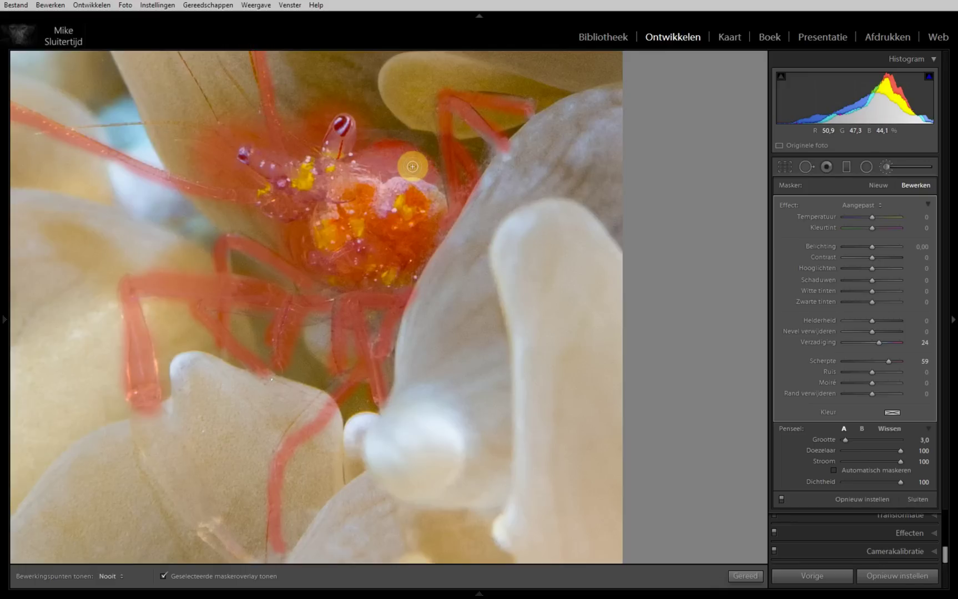
pyautogui.press('h')
pyautogui.click(416, 238)
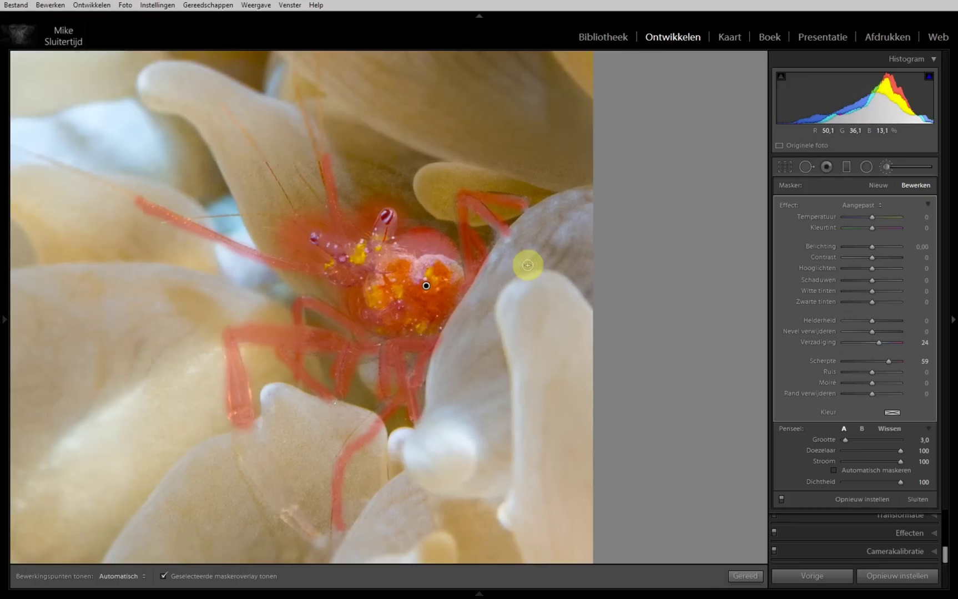
pyautogui.press('o')
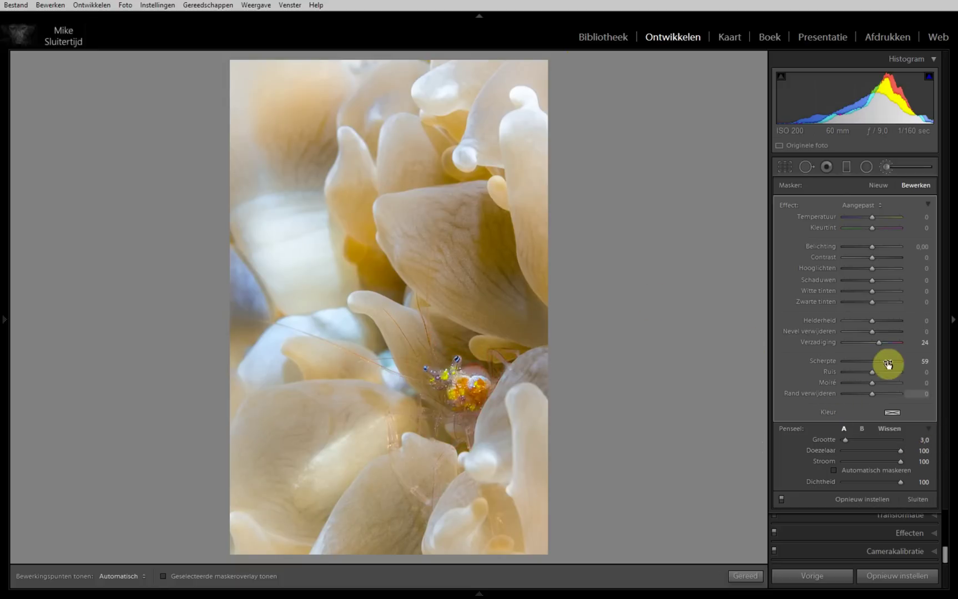
# Step: Fine-tune the shrimp brush's Saturation to 29 and close the Adjustment Brush
pyautogui.moveTo(878, 344)
pyautogui.mouseDown()
pyautogui.moveTo(895, 344)
pyautogui.moveTo(885, 347)
pyautogui.mouseUp()
pyautogui.moveTo(879, 348); pyautogui.dragTo(878, 350)
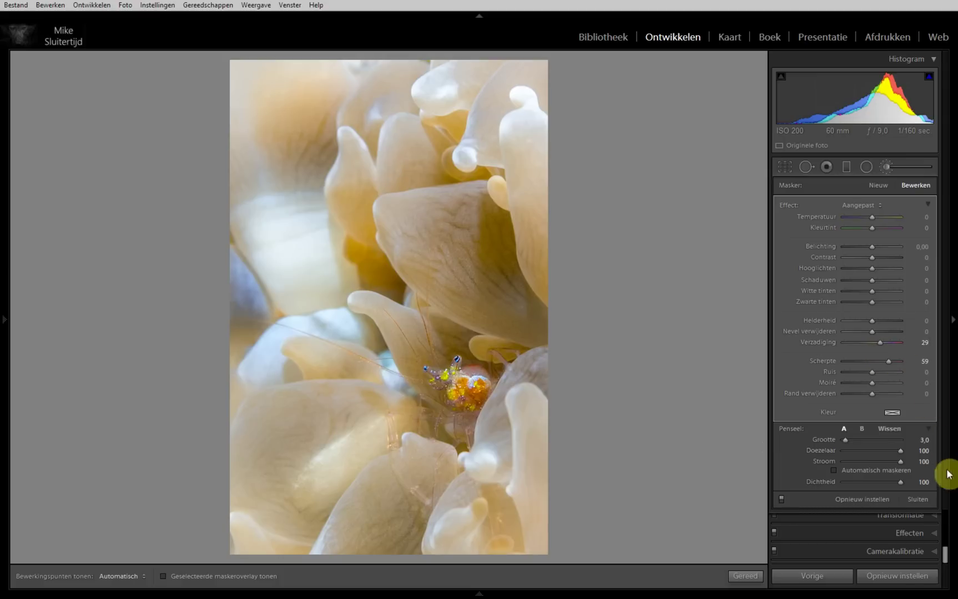
pyautogui.click(916, 499)
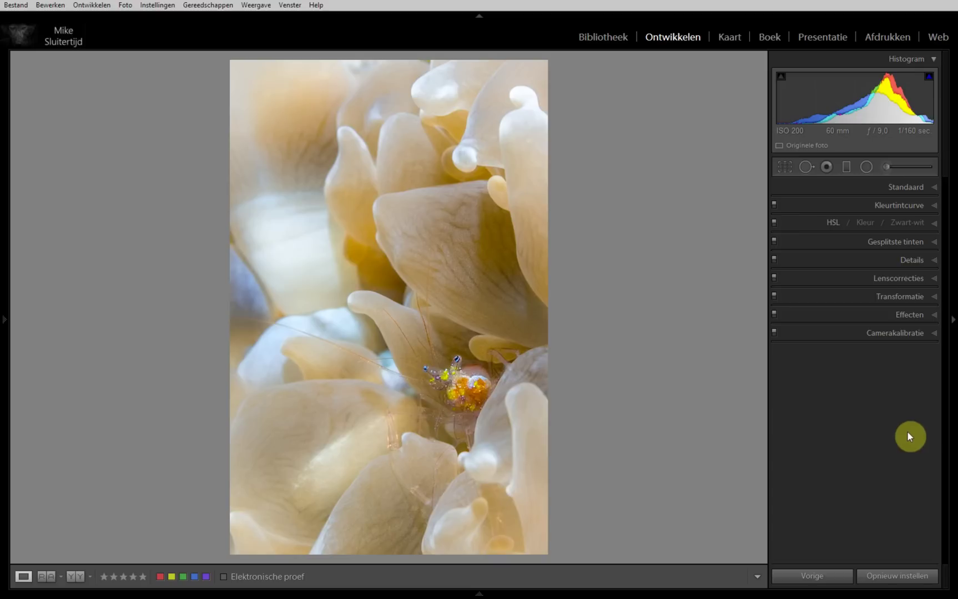
# Step: Place a radial filter over the left coral patch with Exposure 0.30 and Feather 50
pyautogui.click(866, 168)
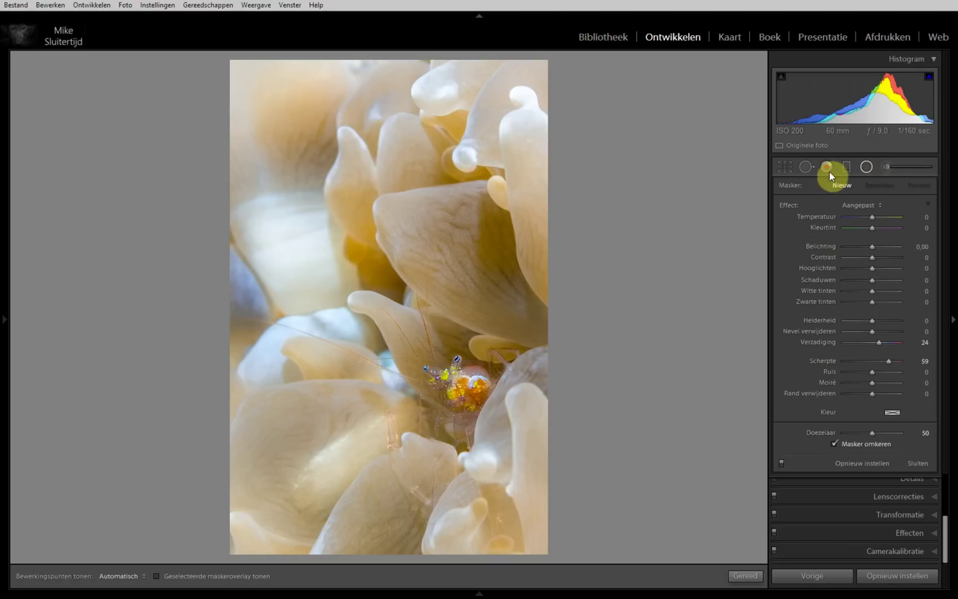
pyautogui.doubleClick(790, 206)
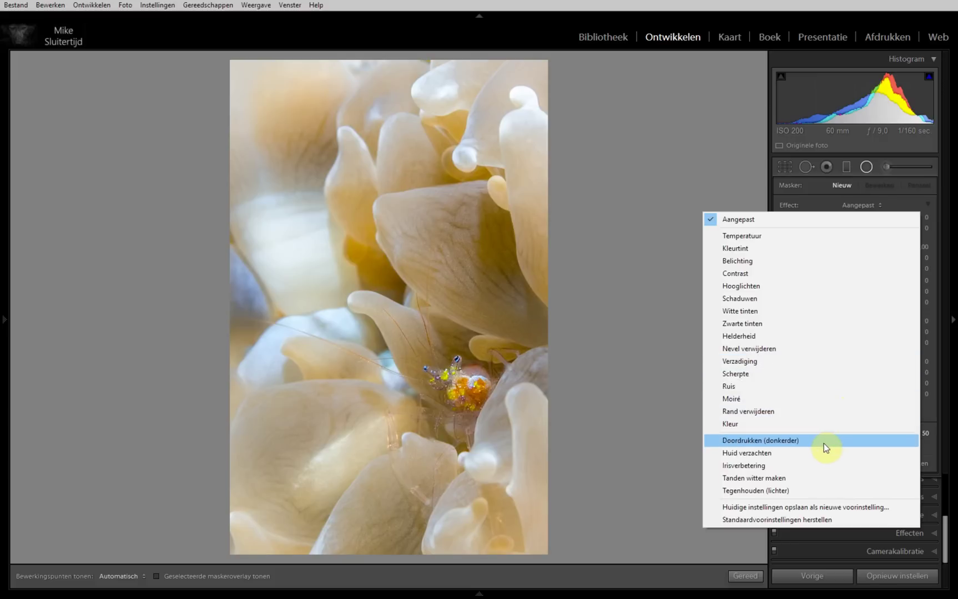
pyautogui.click(829, 491)
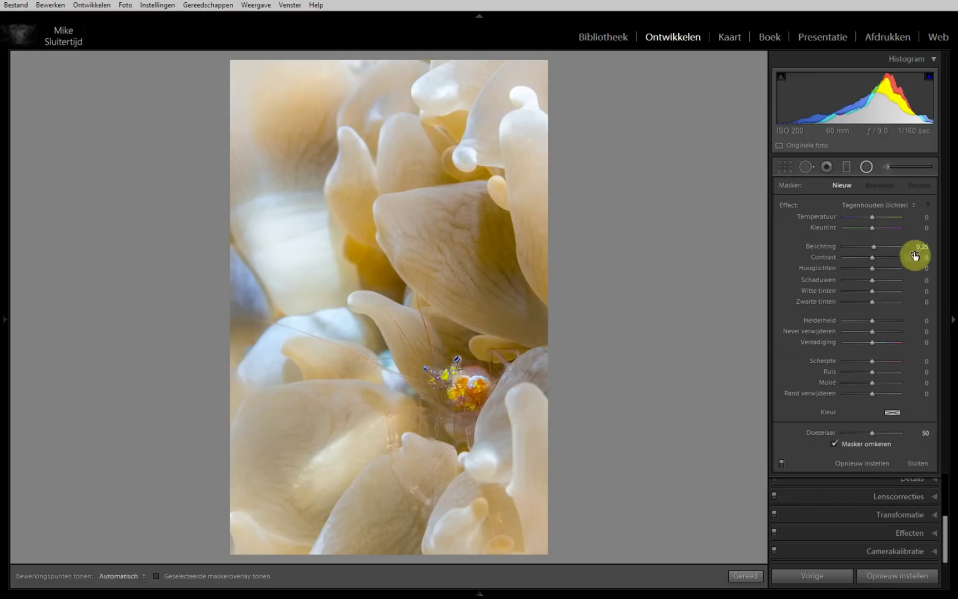
pyautogui.doubleClick(875, 248)
pyautogui.press('Up')
pyautogui.moveTo(296, 264); pyautogui.dragTo(332, 314)
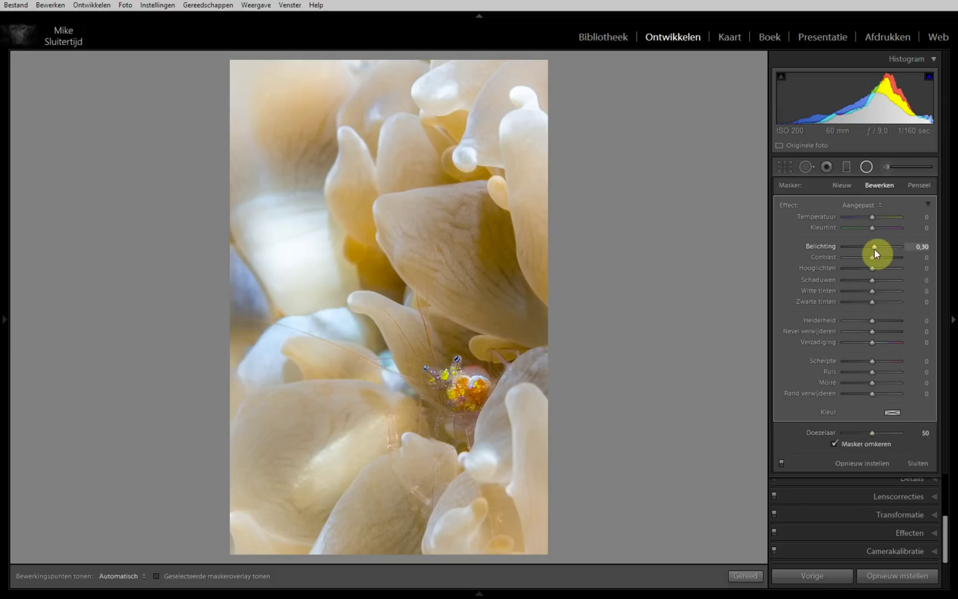
pyautogui.moveTo(874, 248)
pyautogui.mouseDown()
pyautogui.moveTo(882, 251)
pyautogui.moveTo(874, 249)
pyautogui.mouseUp()
pyautogui.moveTo(503, 476)
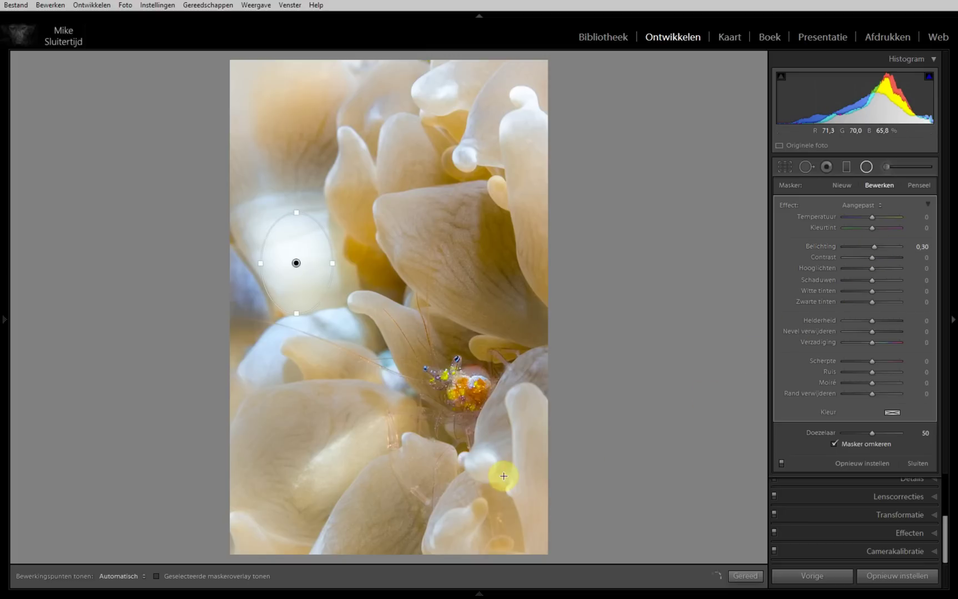
# Step: Add a tall feathered oval over the right coral and feather the left coral filter to 100
pyautogui.moveTo(529, 461); pyautogui.dragTo(554, 552)
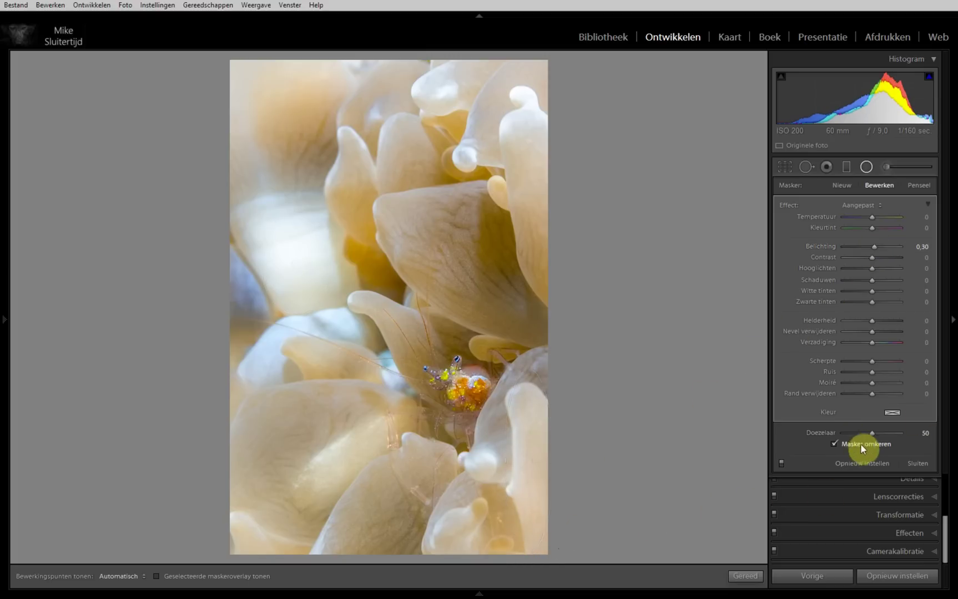
pyautogui.moveTo(870, 436); pyautogui.dragTo(883, 437)
pyautogui.moveTo(395, 150)
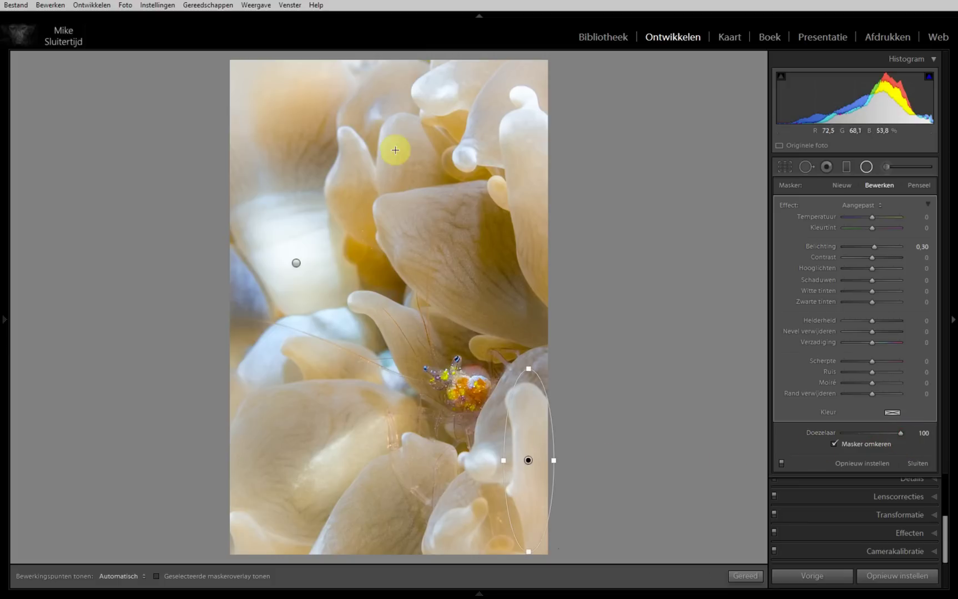
pyautogui.click(296, 268)
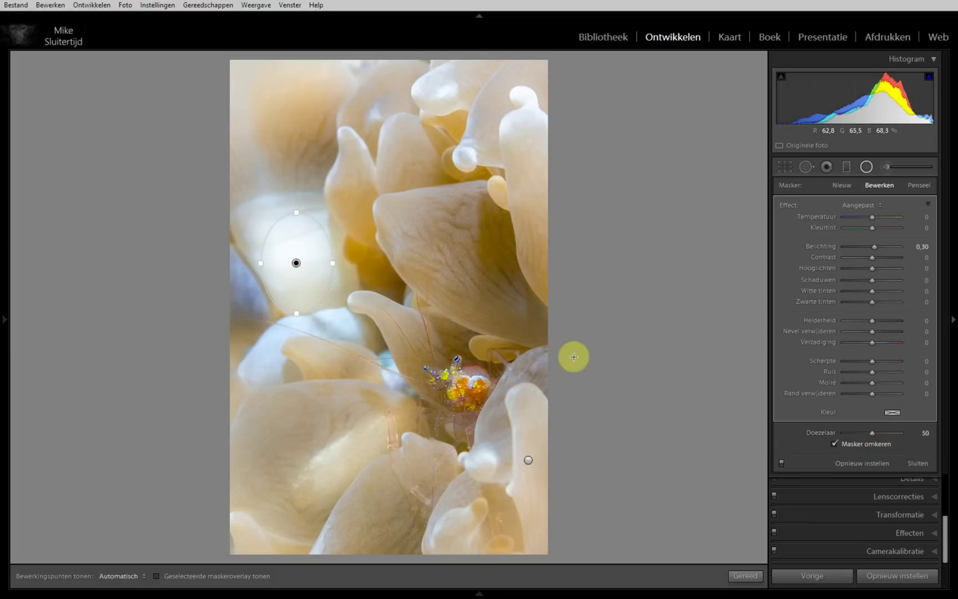
pyautogui.moveTo(871, 433); pyautogui.dragTo(913, 433)
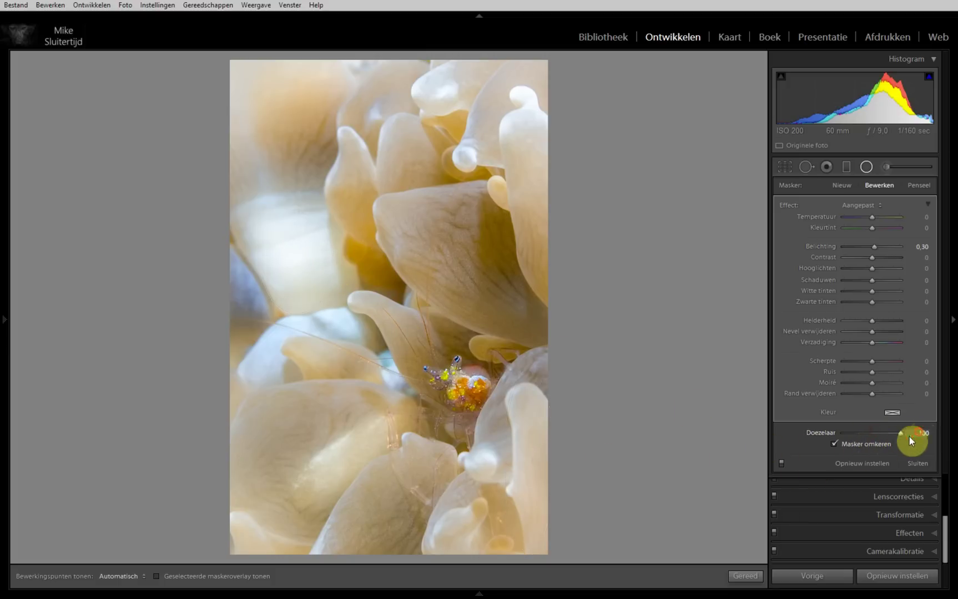
# Step: Add fully feathered (100) radial filters on the lower-left and top-right coral
pyautogui.moveTo(364, 445)
pyautogui.mouseDown()
pyautogui.moveTo(333, 465)
pyautogui.moveTo(310, 460)
pyautogui.moveTo(312, 484)
pyautogui.mouseUp()
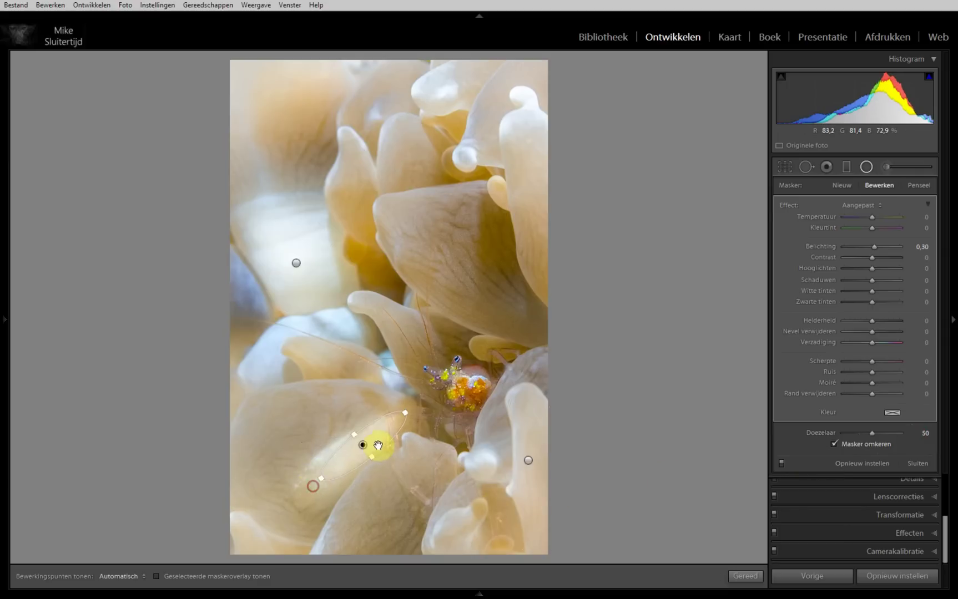
pyautogui.moveTo(362, 445)
pyautogui.mouseDown()
pyautogui.moveTo(338, 464)
pyautogui.moveTo(326, 447)
pyautogui.mouseUp()
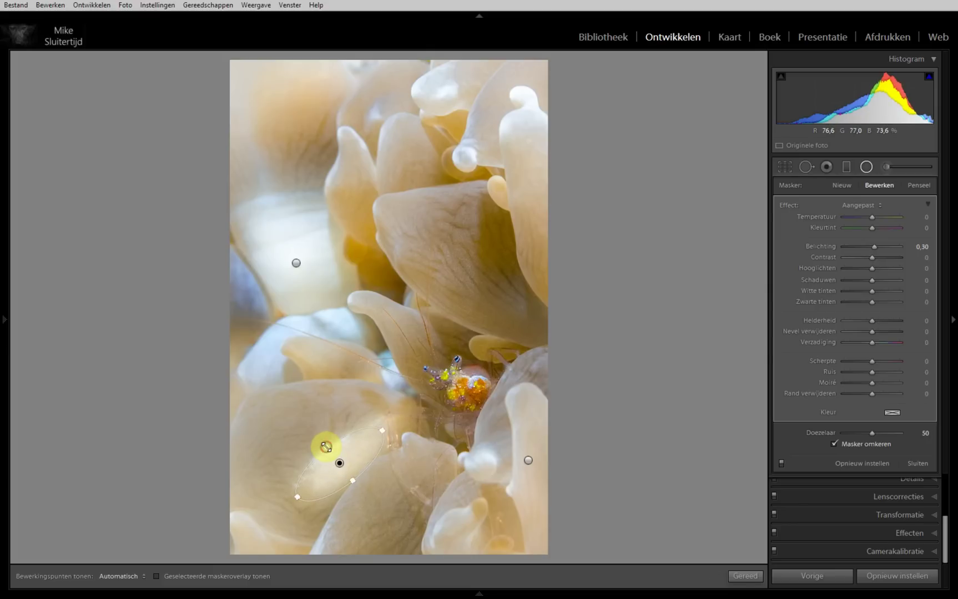
pyautogui.moveTo(871, 432); pyautogui.dragTo(921, 432)
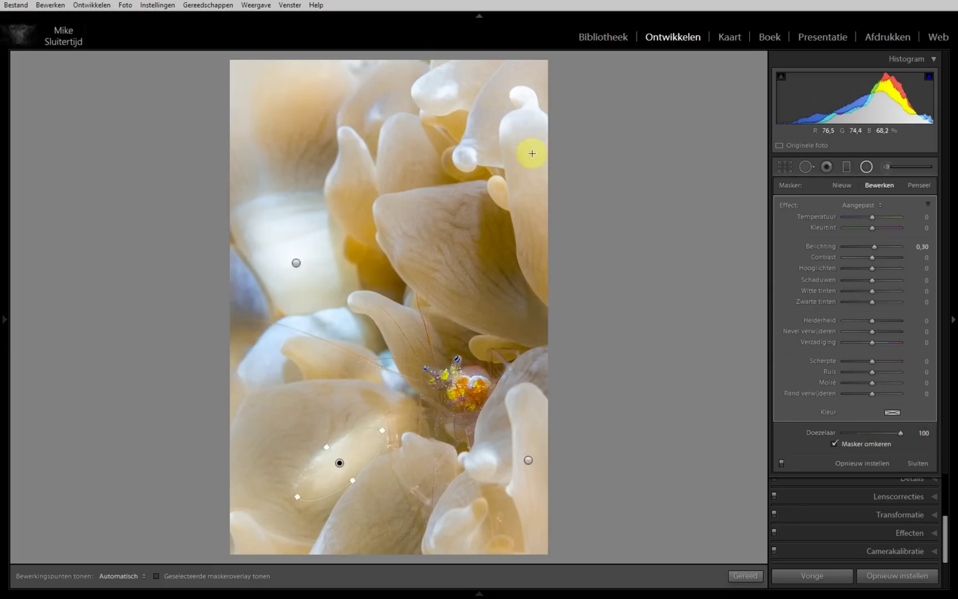
pyautogui.moveTo(532, 154); pyautogui.dragTo(557, 266)
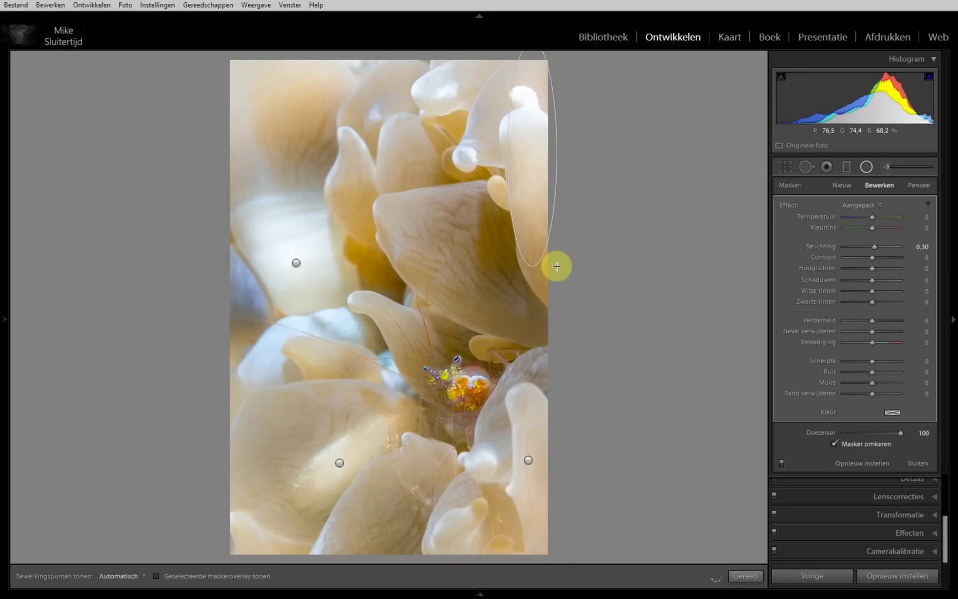
pyautogui.moveTo(531, 153); pyautogui.dragTo(535, 196)
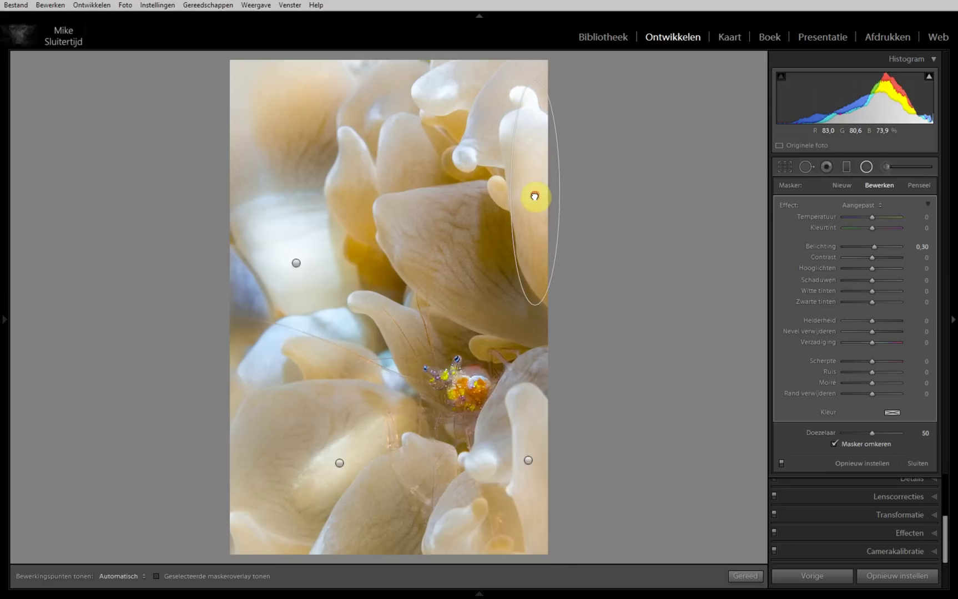
pyautogui.moveTo(533, 78); pyautogui.dragTo(517, 78)
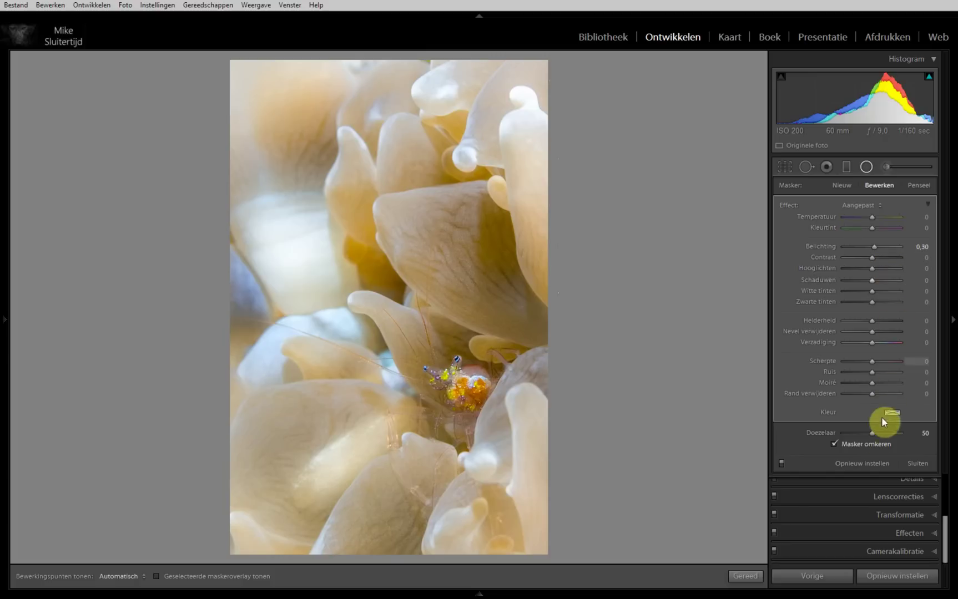
pyautogui.moveTo(872, 434); pyautogui.dragTo(921, 436)
# Step: Toggle the radial filters off and on to compare the photo with and without them
pyautogui.click(780, 466)
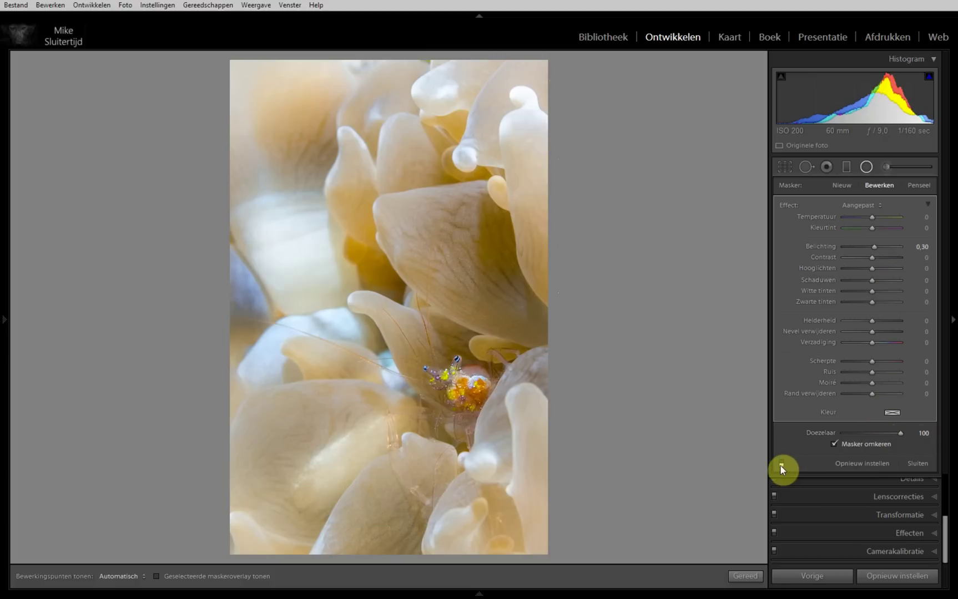
pyautogui.click(781, 465)
pyautogui.click(780, 465)
pyautogui.click(780, 465)
pyautogui.click(780, 465)
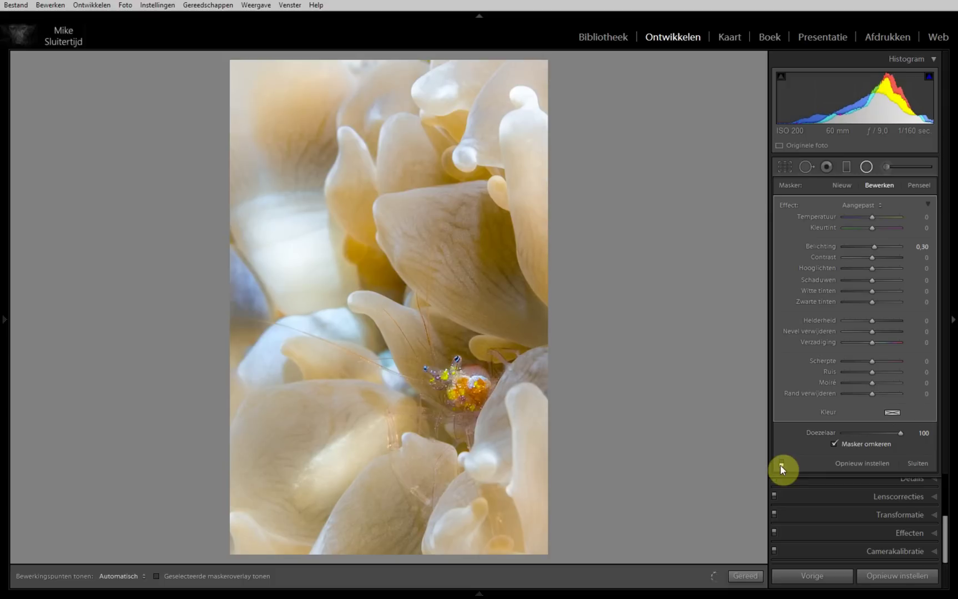
pyautogui.click(780, 465)
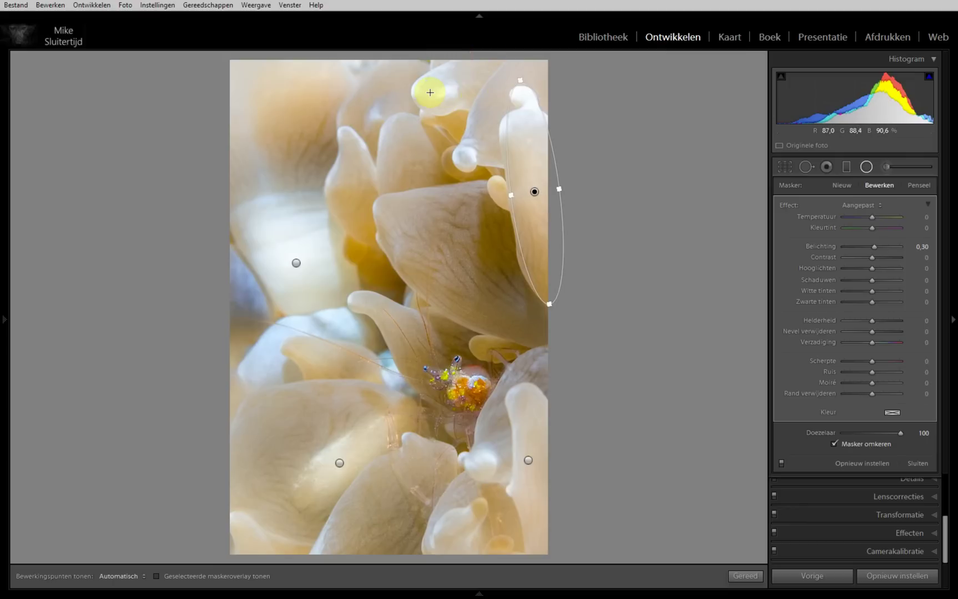
# Step: Add a small round filter on the top bubble tip and close the radial filter
pyautogui.moveTo(428, 90); pyautogui.dragTo(459, 123)
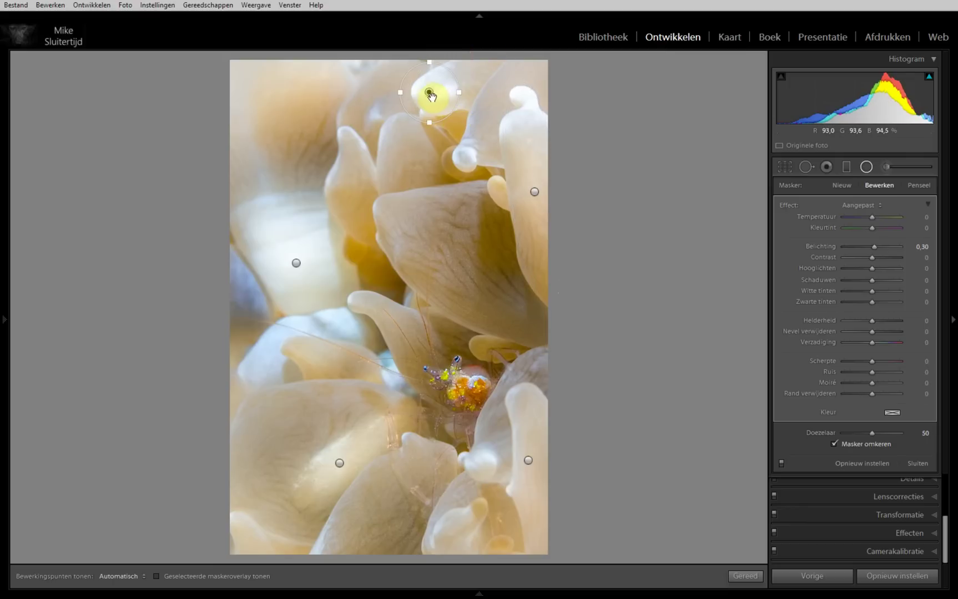
pyautogui.moveTo(428, 92); pyautogui.dragTo(436, 92)
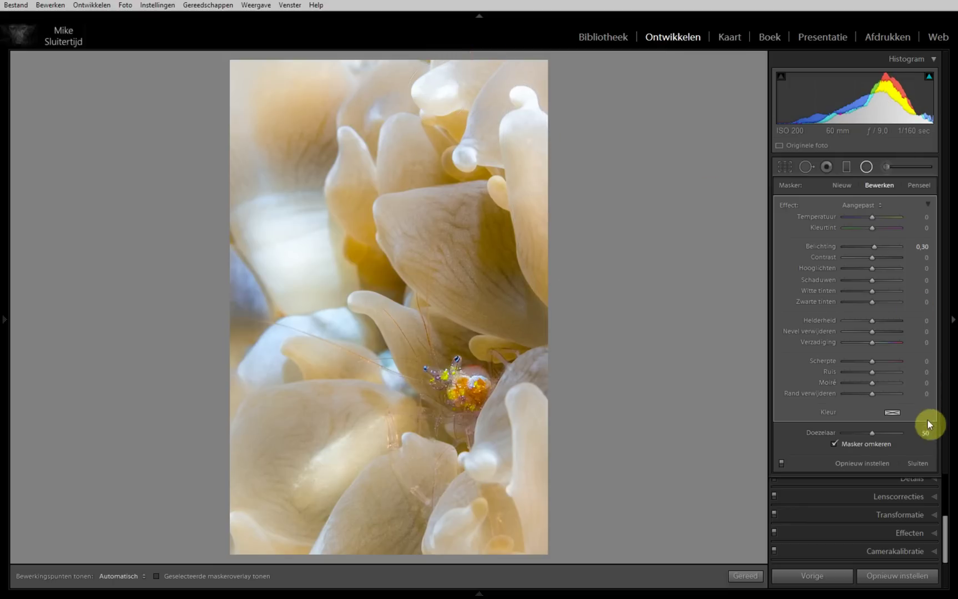
pyautogui.click(917, 463)
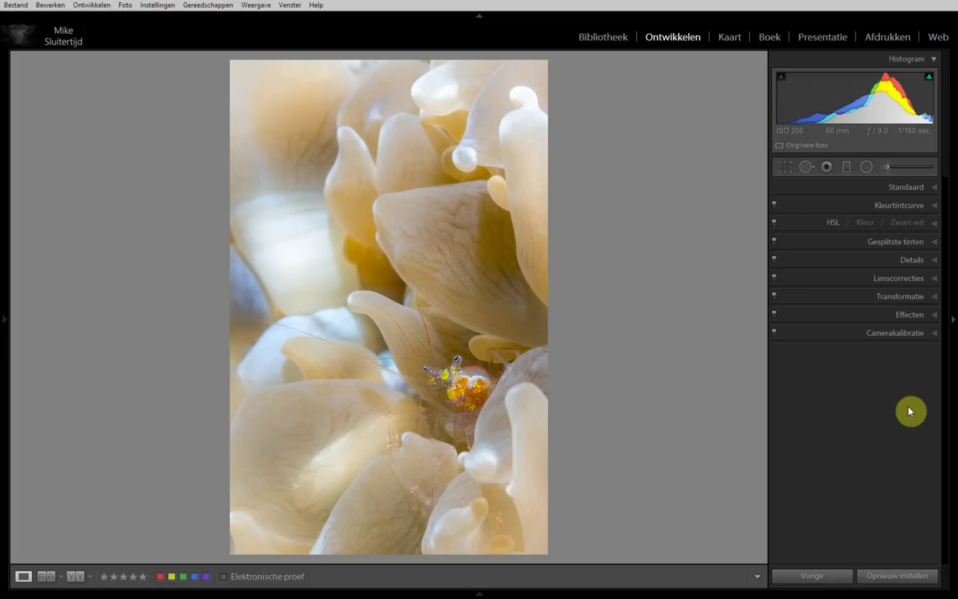
# Step: Switch to the Adjustment Brush with Exposure set to 0.65
pyautogui.click(886, 166)
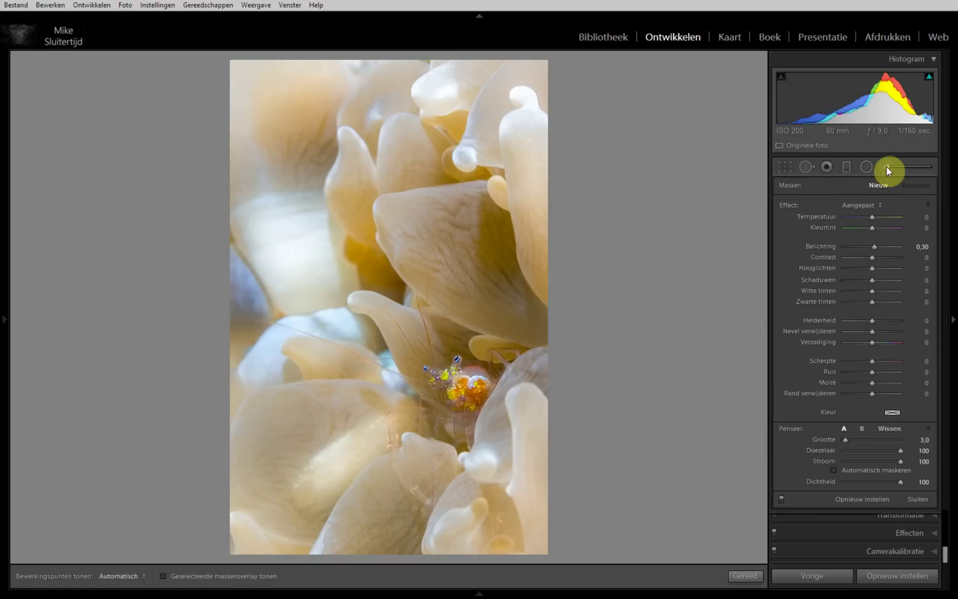
pyautogui.doubleClick(787, 204)
pyautogui.moveTo(872, 251)
pyautogui.mouseDown()
pyautogui.moveTo(884, 255)
pyautogui.moveTo(877, 251)
pyautogui.mouseUp()
# Step: Enlarge the brush to size 31 and paint brightness onto the top-left corner
pyautogui.click(866, 168)
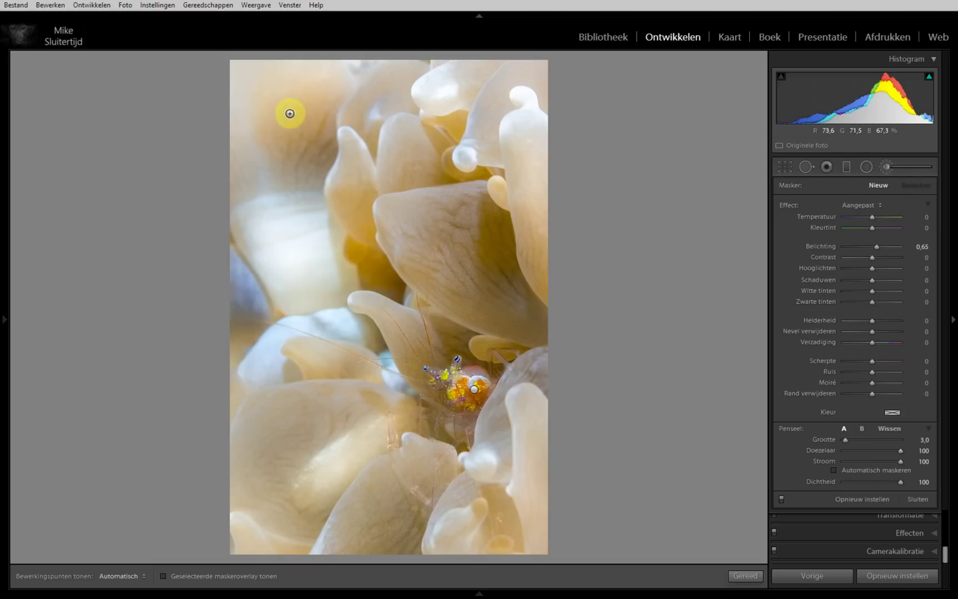
pyautogui.scroll(3, 278, 139)
pyautogui.scroll(3, 279, 140)
pyautogui.scroll(3, 278, 140)
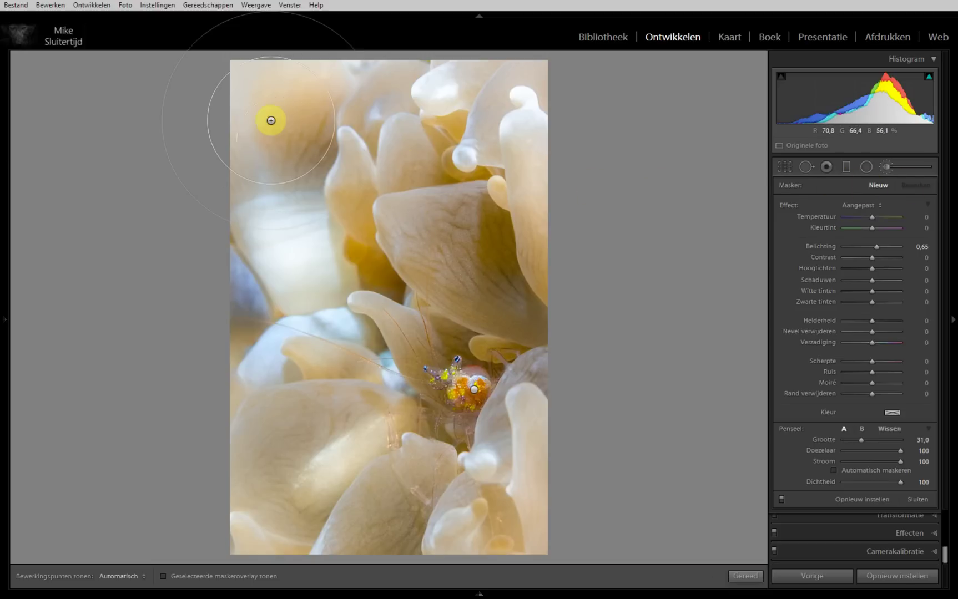
pyautogui.click(251, 85)
pyautogui.press('h')
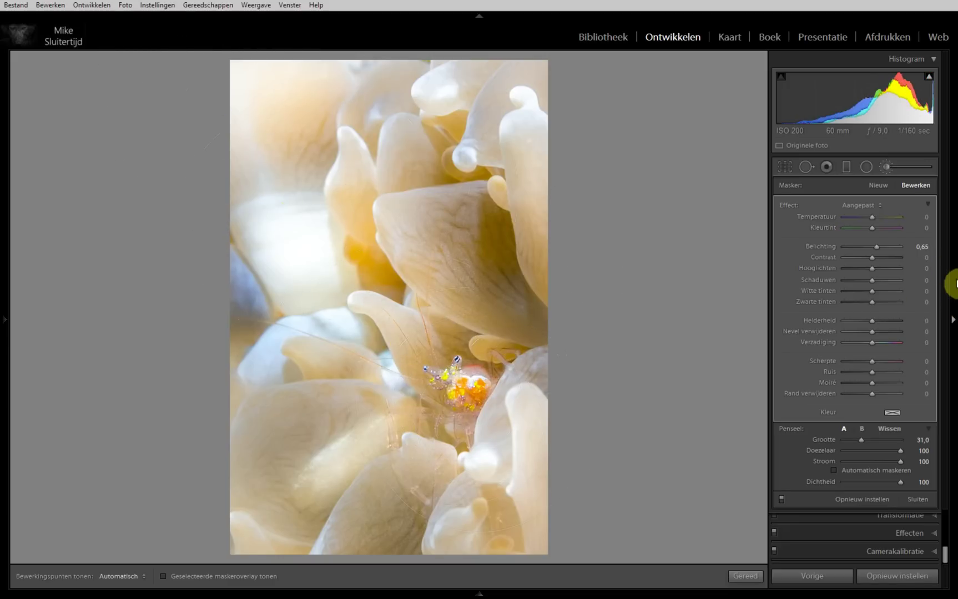
# Step: Check the brush mask overlay, then delete the painted top-left brush adjustment
pyautogui.press('o')
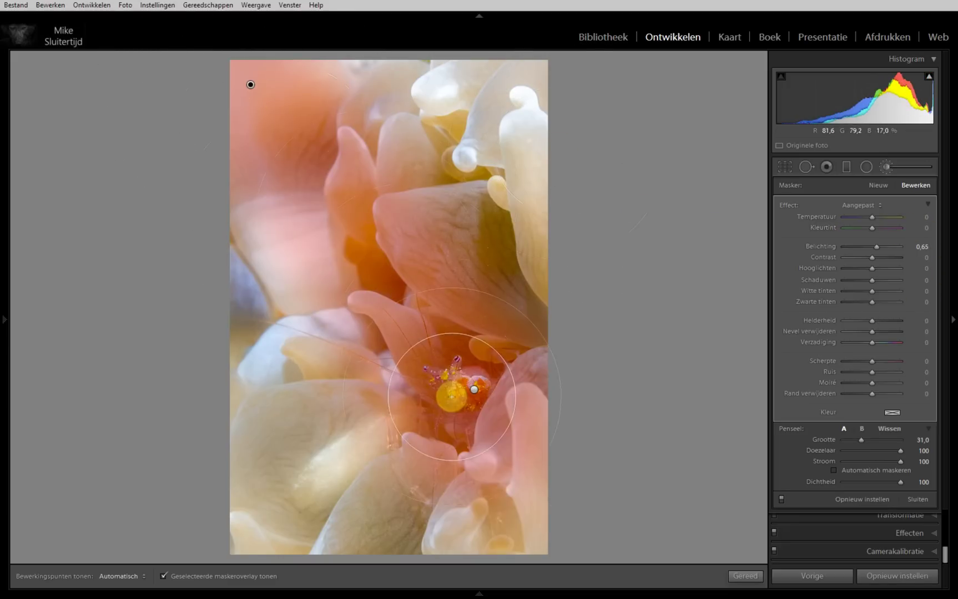
pyautogui.press('o')
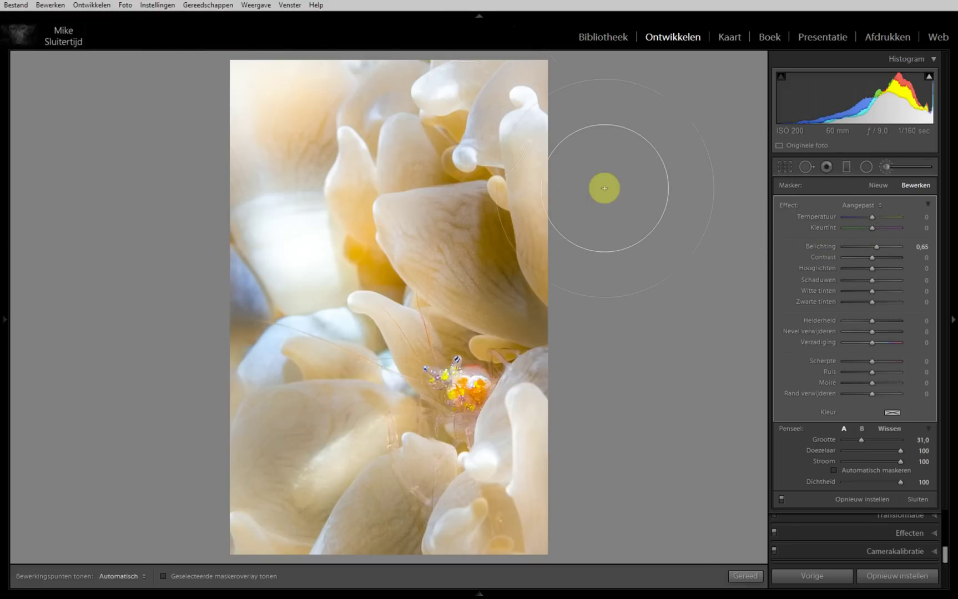
pyautogui.rightClick(251, 84)
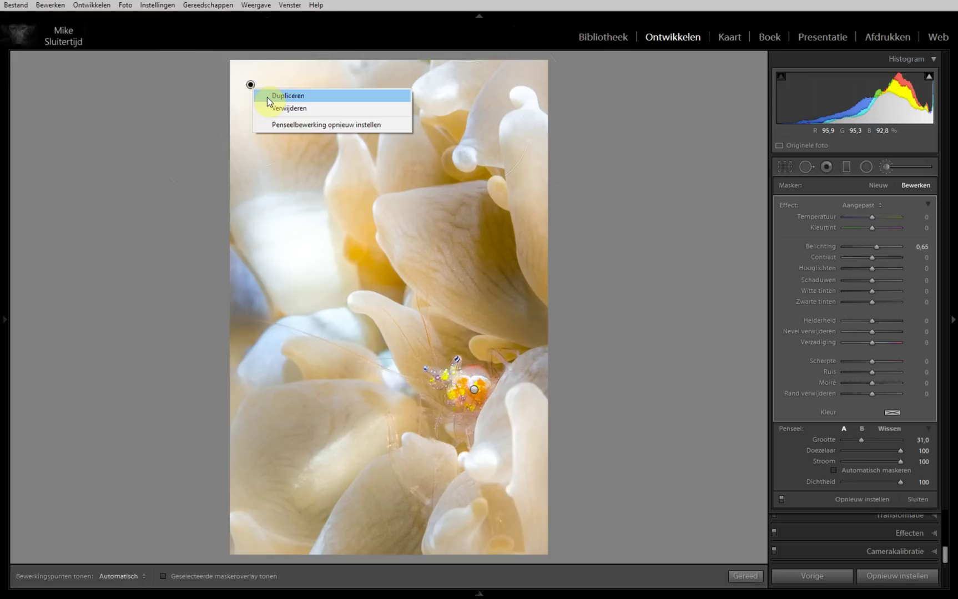
pyautogui.click(269, 106)
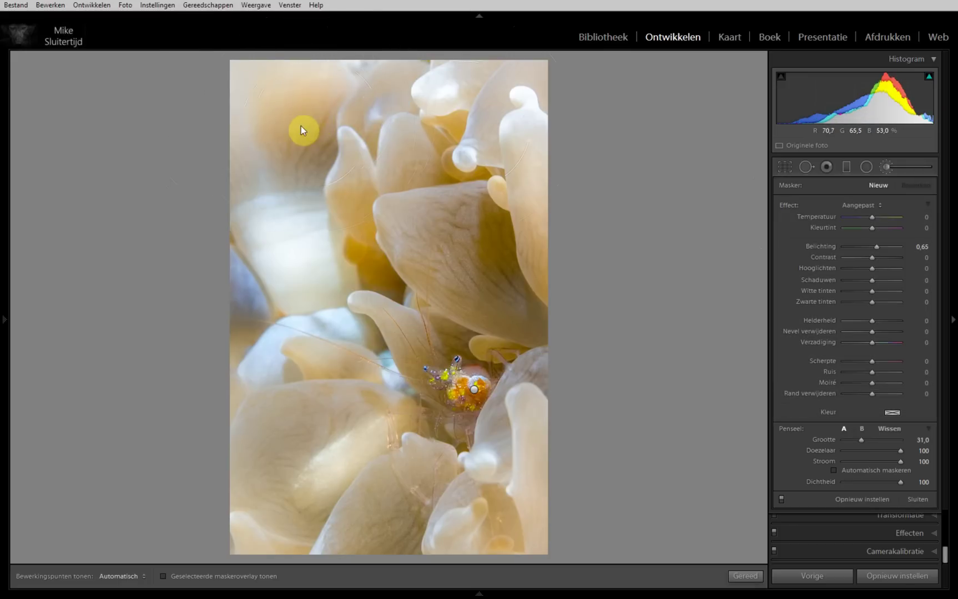
# Step: Repaint the top-left corner with a larger brush, lower Exposure to 0.55 and close
pyautogui.scroll(2, 300, 126)
pyautogui.scroll(3, 248, 78)
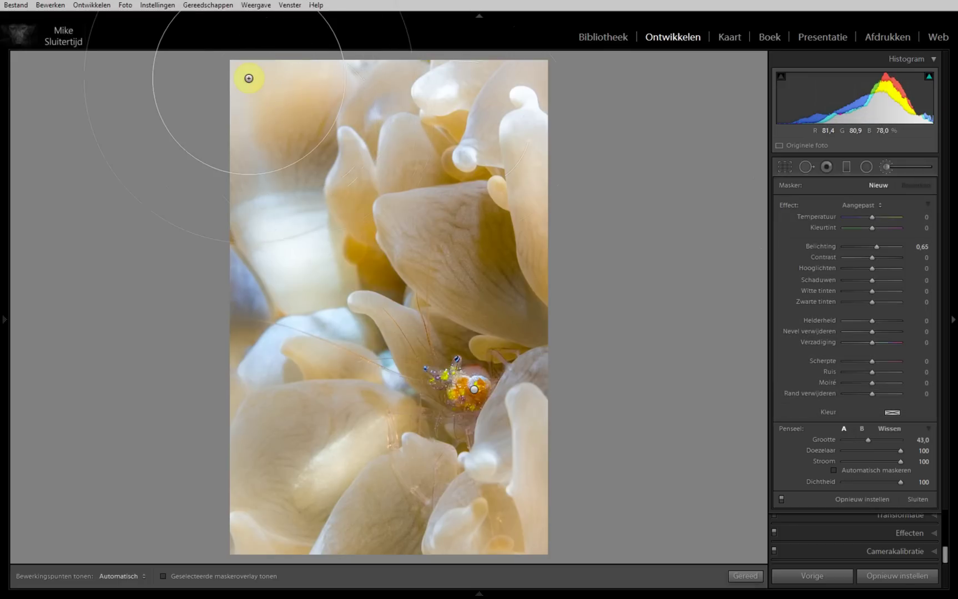
pyautogui.press('shift')
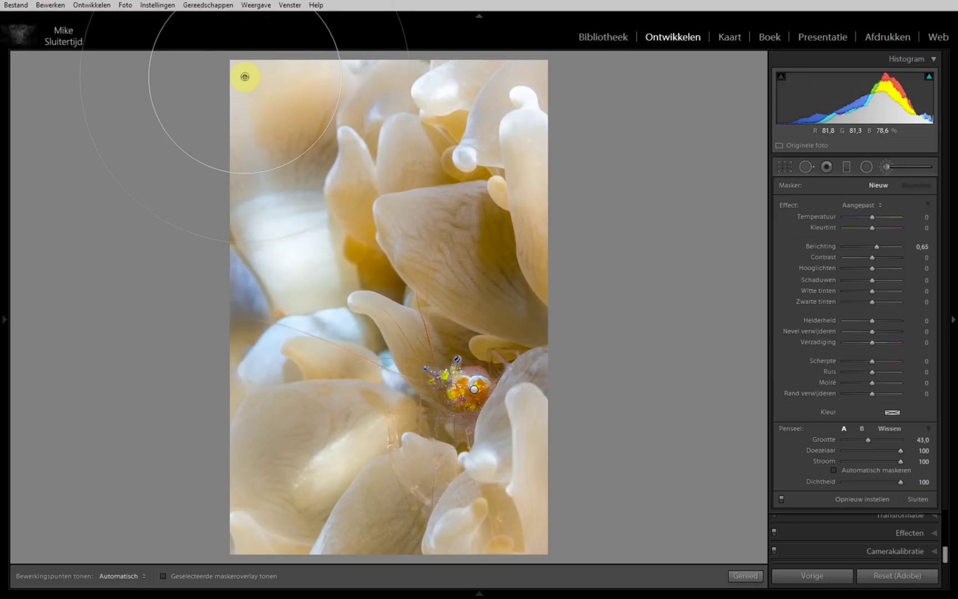
pyautogui.click(244, 76)
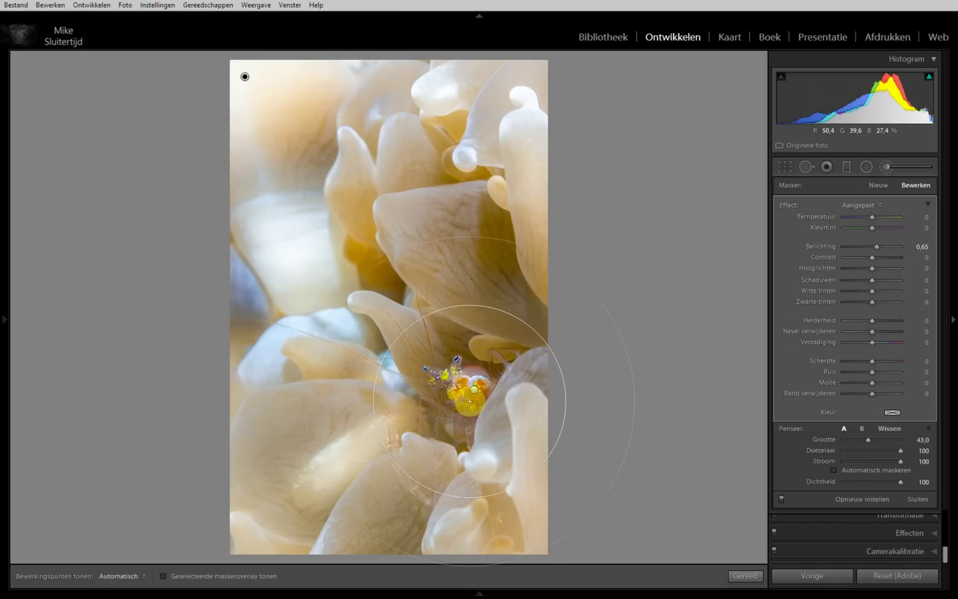
pyautogui.press('h')
pyautogui.press('h')
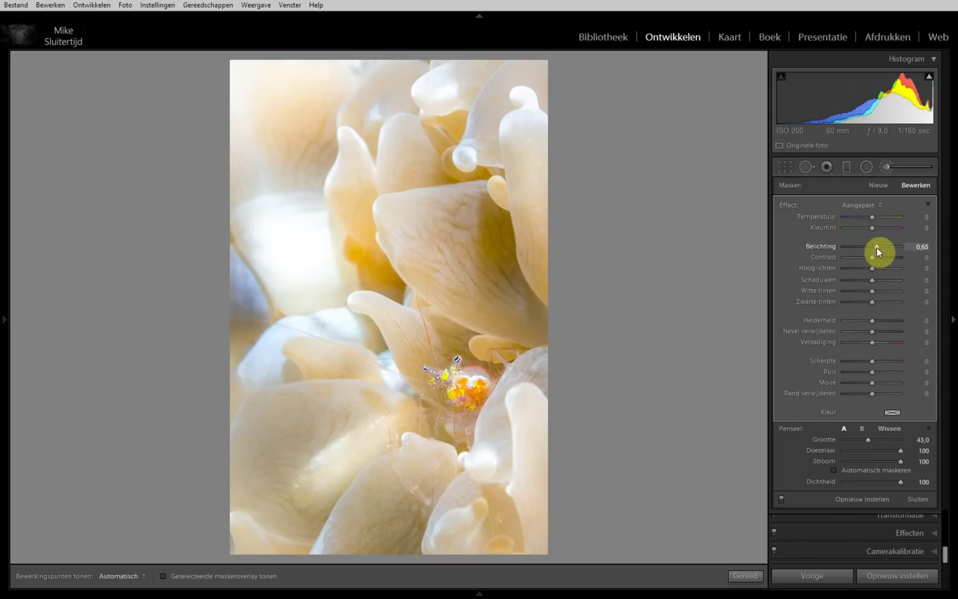
pyautogui.press('Down')
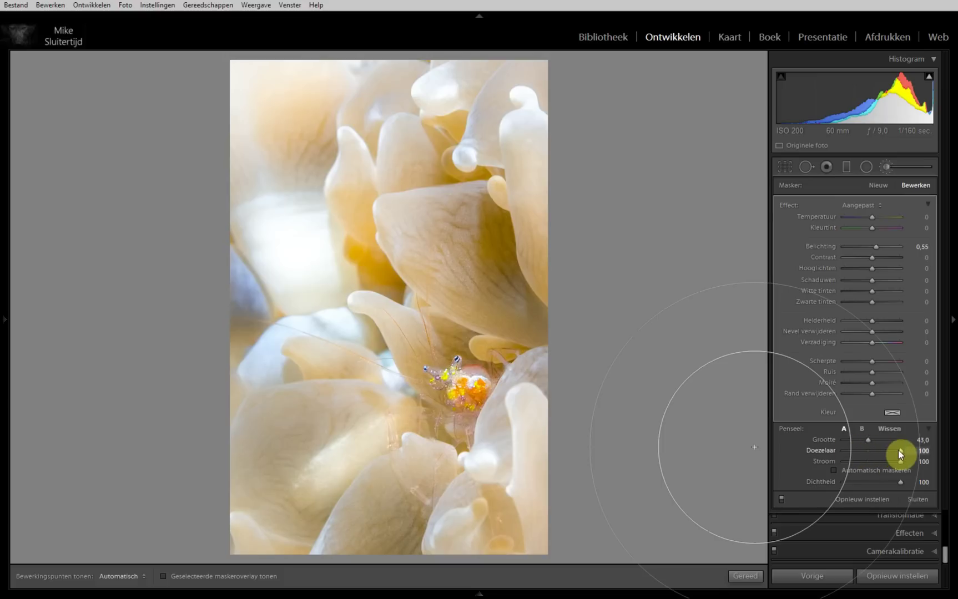
pyautogui.click(918, 499)
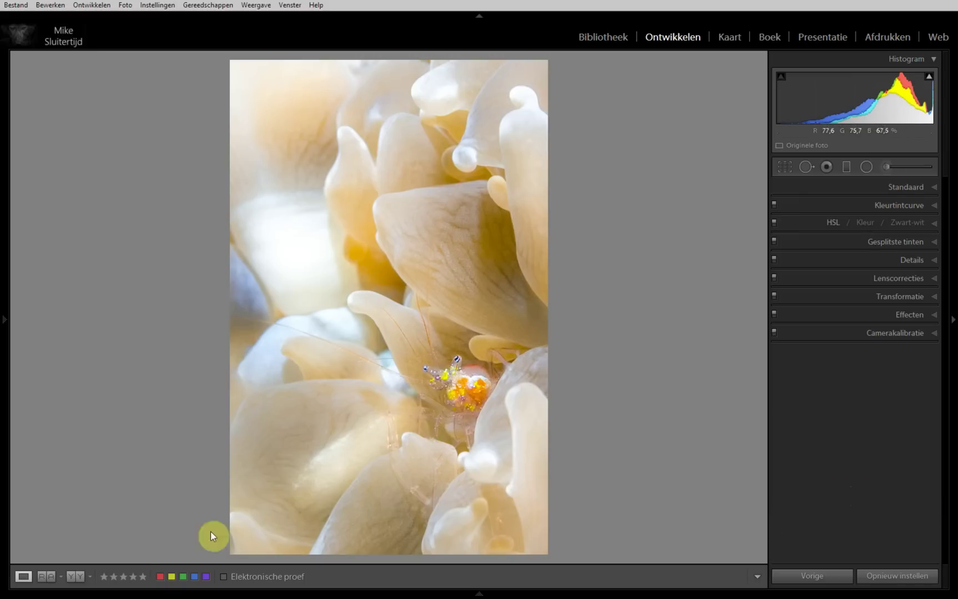
# Step: Compare Before/After side by side, return to Loupe, and expand the Detail panel
pyautogui.click(75, 577)
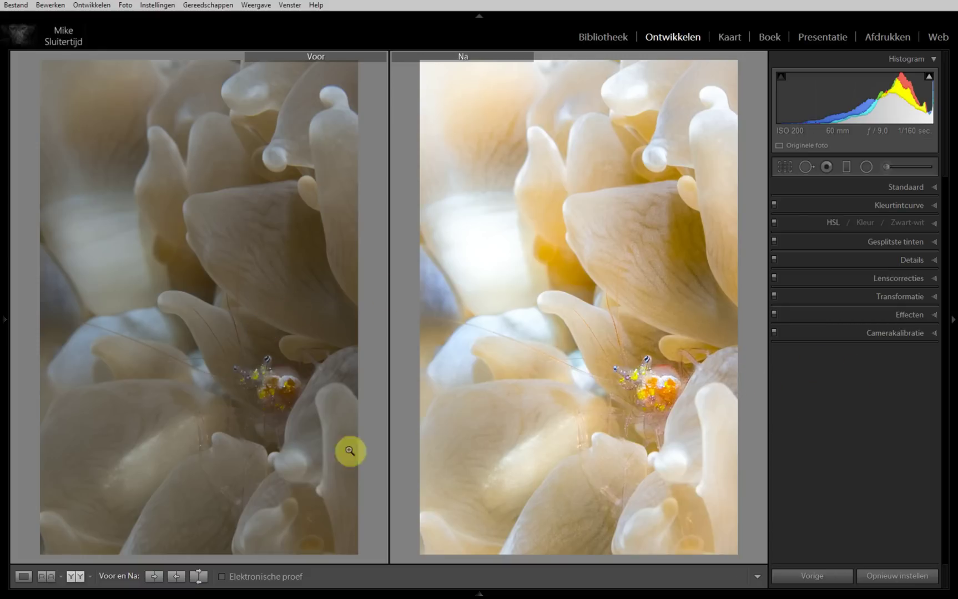
pyautogui.click(23, 576)
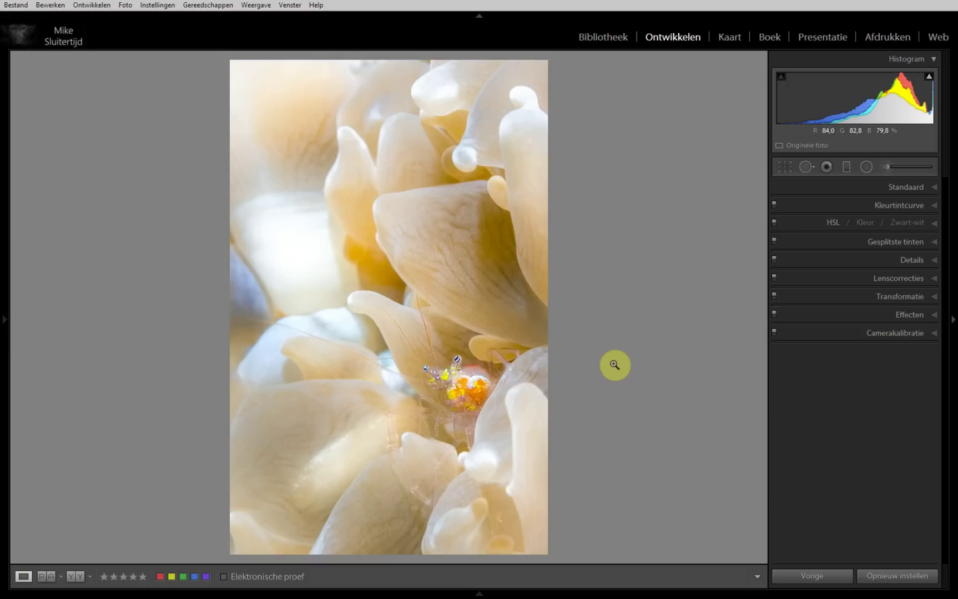
pyautogui.click(936, 261)
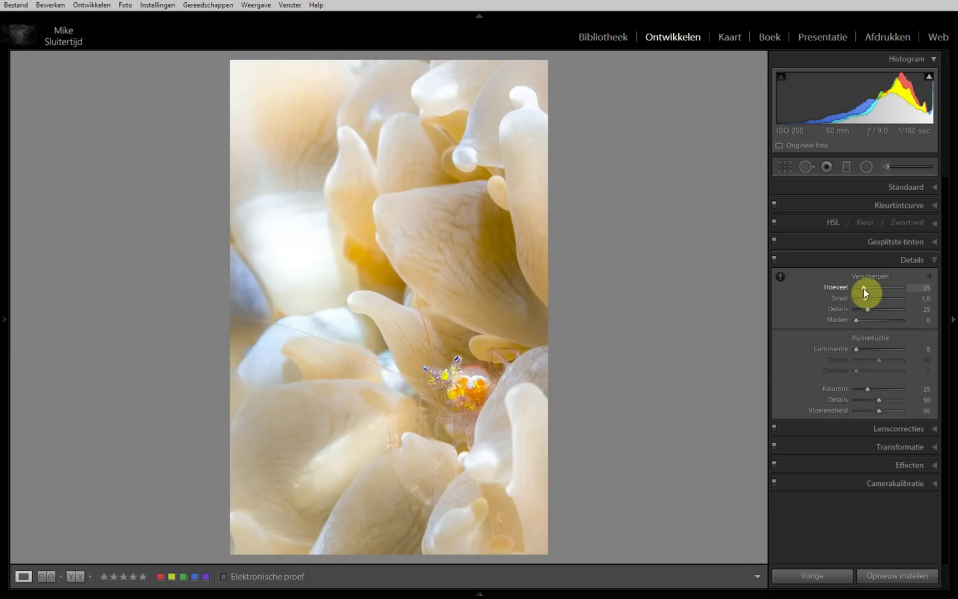
# Step: Set Luminance noise reduction to 41 while checking the shrimp at 1:1 zoom
pyautogui.click(427, 359)
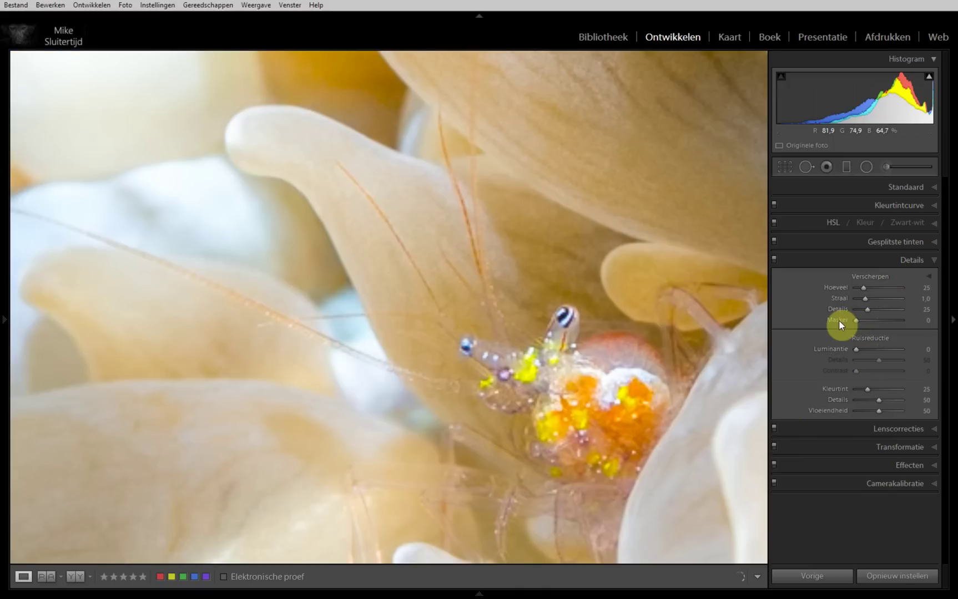
pyautogui.moveTo(525, 331); pyautogui.dragTo(356, 295)
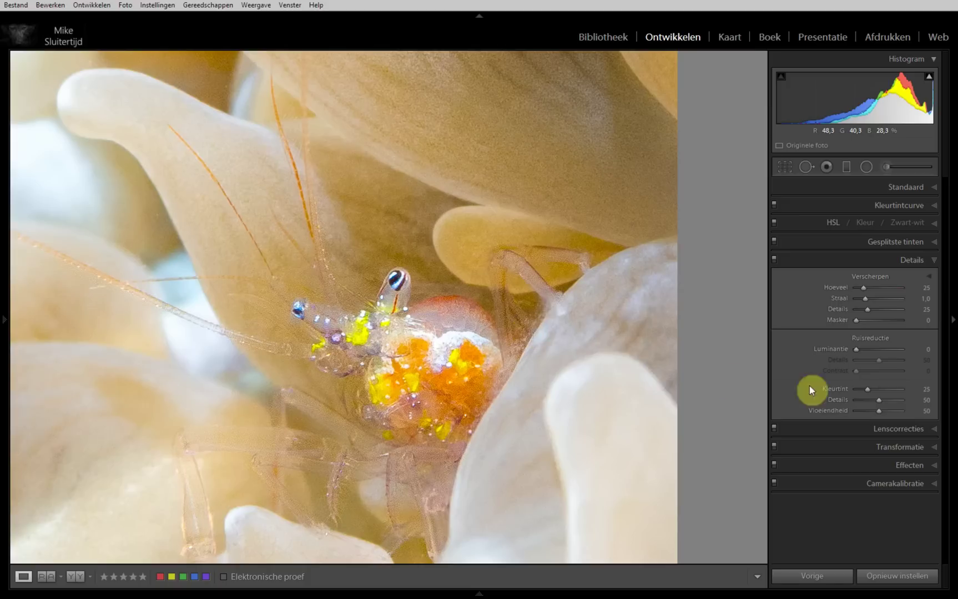
pyautogui.moveTo(858, 350); pyautogui.dragTo(866, 353)
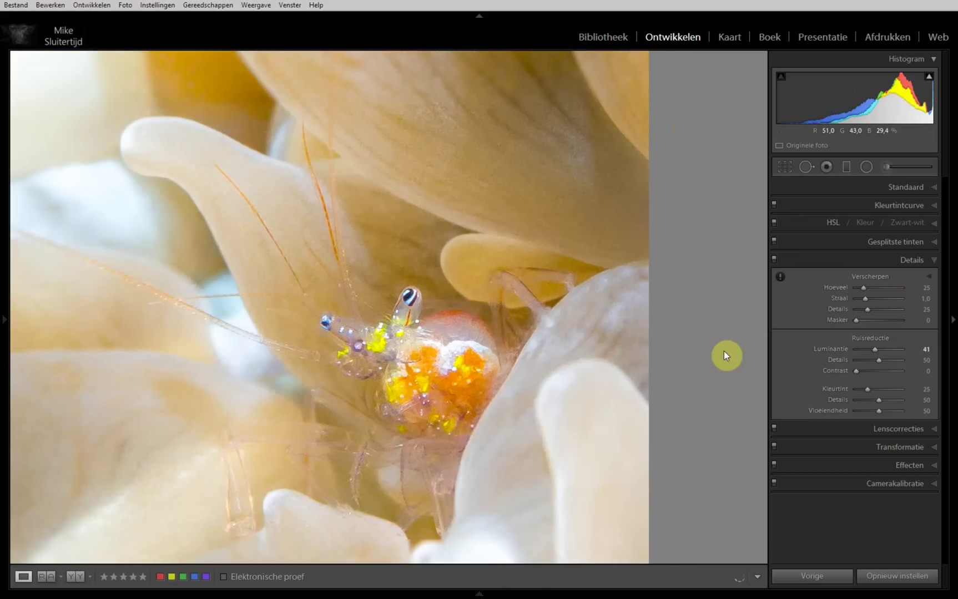
pyautogui.click(725, 353)
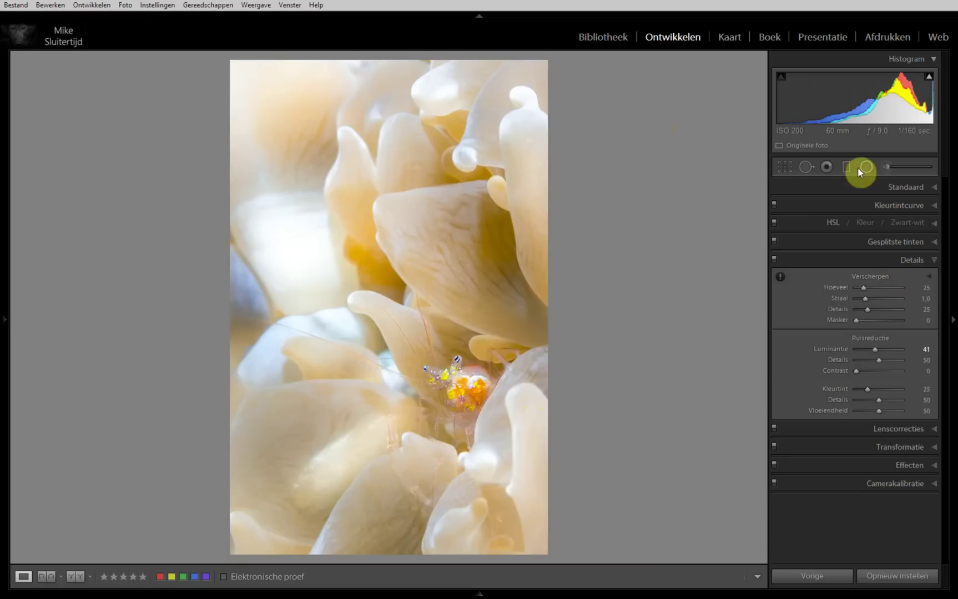
# Step: Paint a new brush adjustment with Clarity 18 onto the shrimp
pyautogui.click(886, 167)
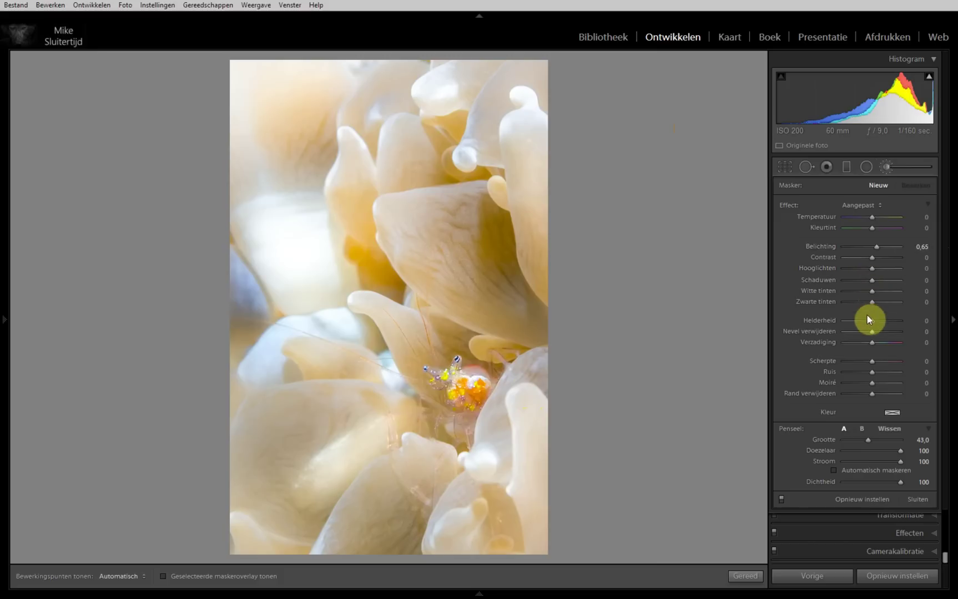
pyautogui.moveTo(872, 320); pyautogui.dragTo(877, 321)
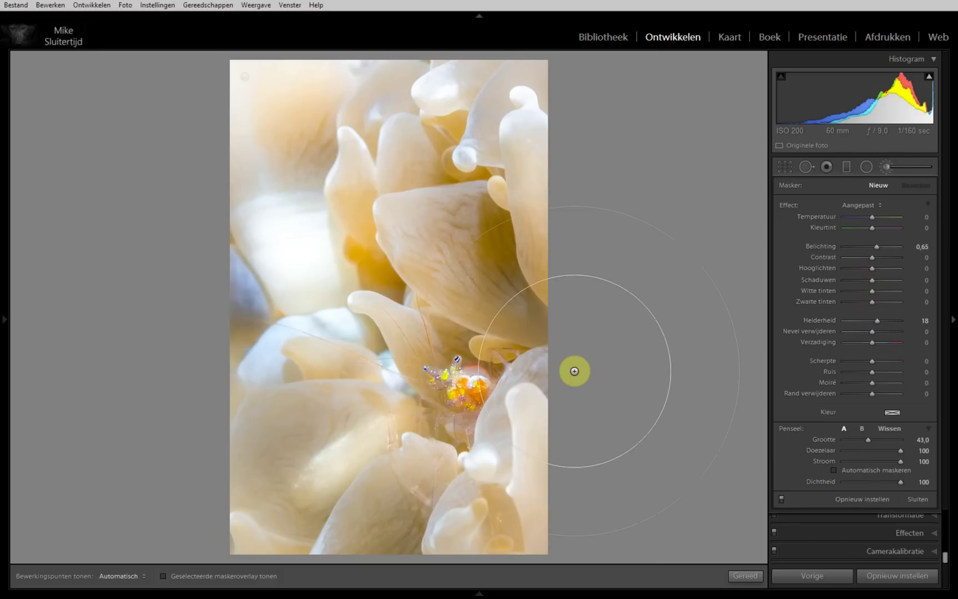
pyautogui.scroll(-3, 471, 388)
pyautogui.moveTo(474, 390); pyautogui.dragTo(460, 380)
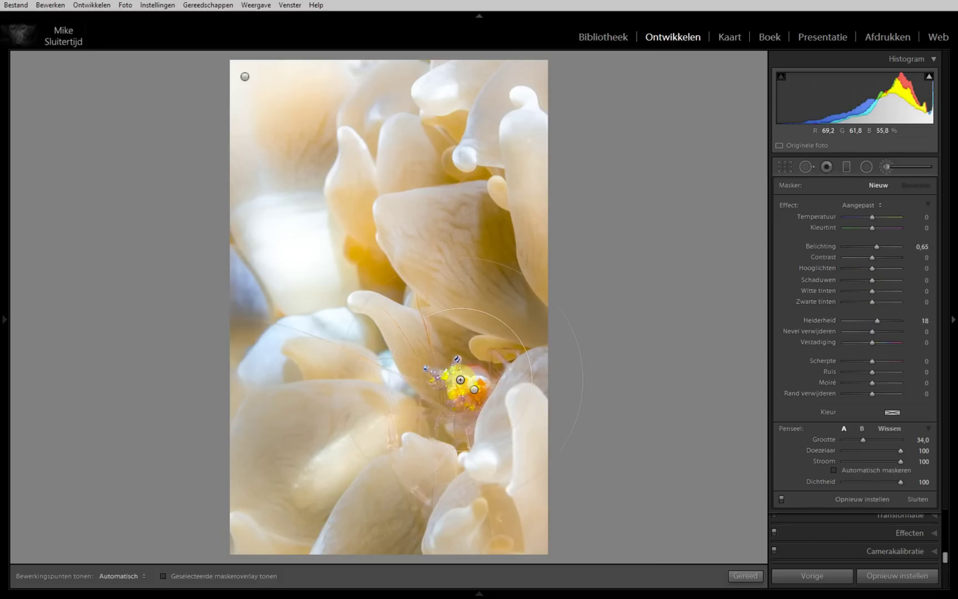
pyautogui.scroll(-5, 460, 380)
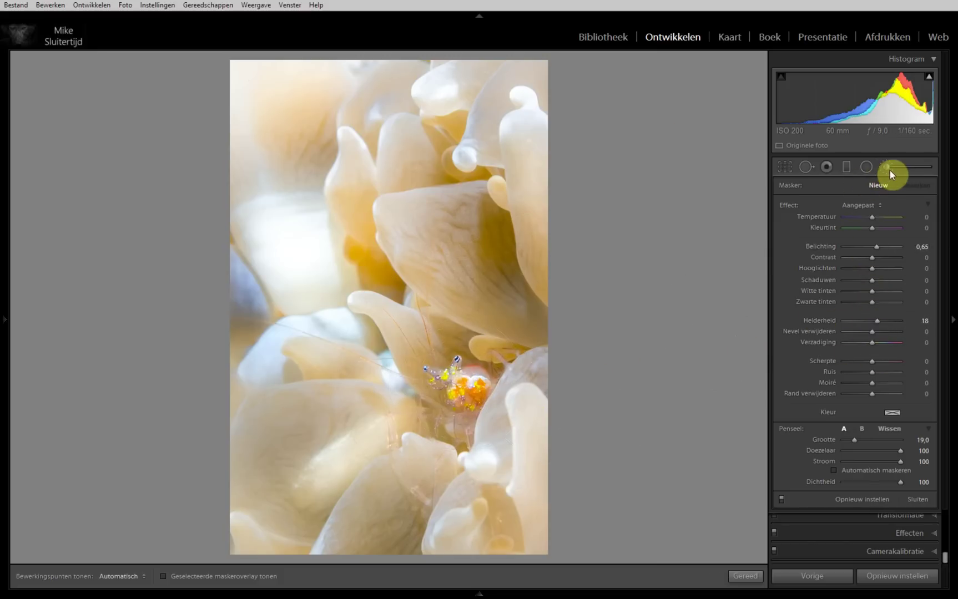
# Step: Set the existing shrimp adjustment to Sharpness 82 with Clarity 0, and zoom in to check
pyautogui.click(474, 394)
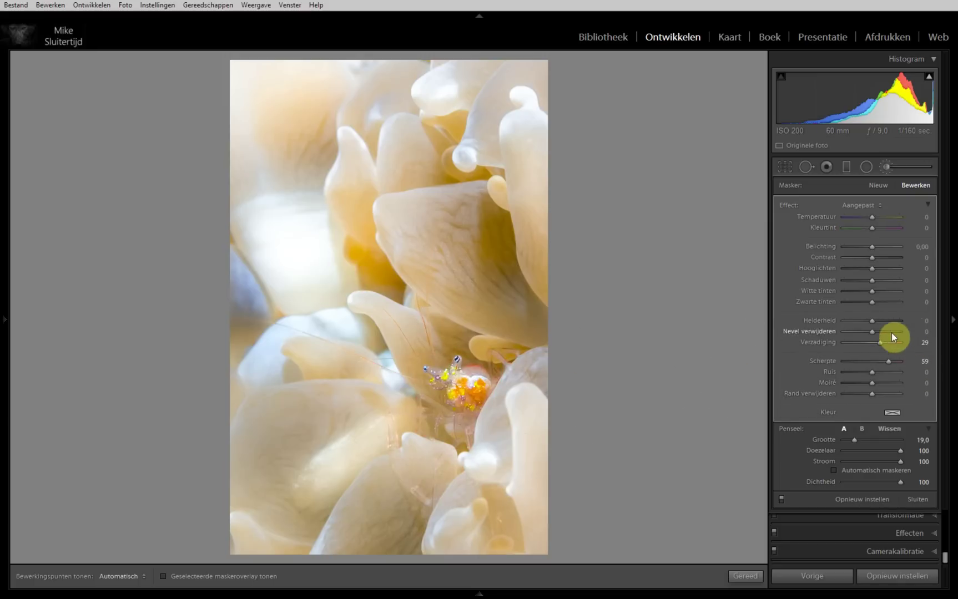
pyautogui.moveTo(871, 322); pyautogui.dragTo(873, 322)
pyautogui.doubleClick(873, 322)
pyautogui.click(888, 361)
pyautogui.moveTo(475, 388); pyautogui.dragTo(513, 391)
pyautogui.click(512, 391)
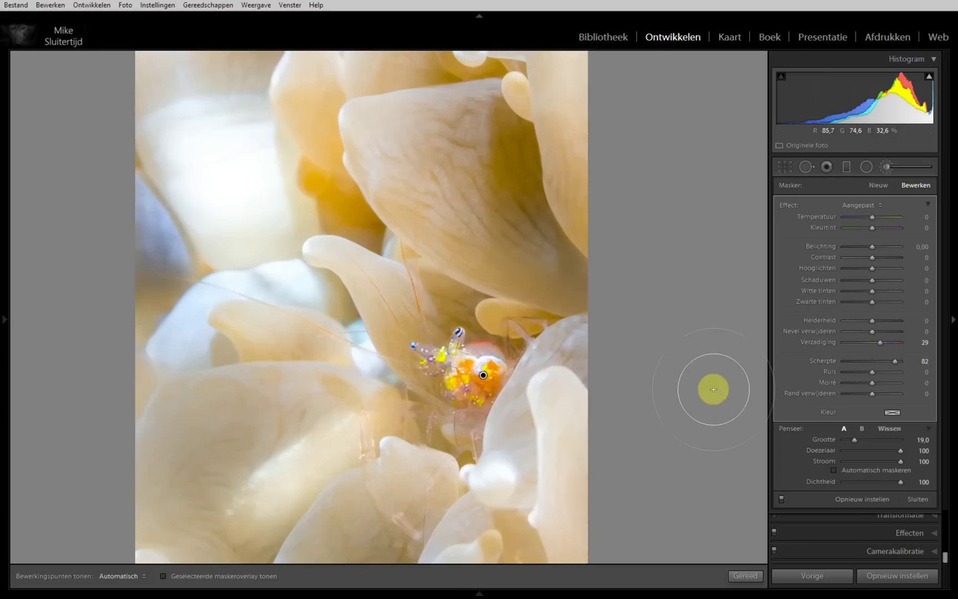
pyautogui.press('z')
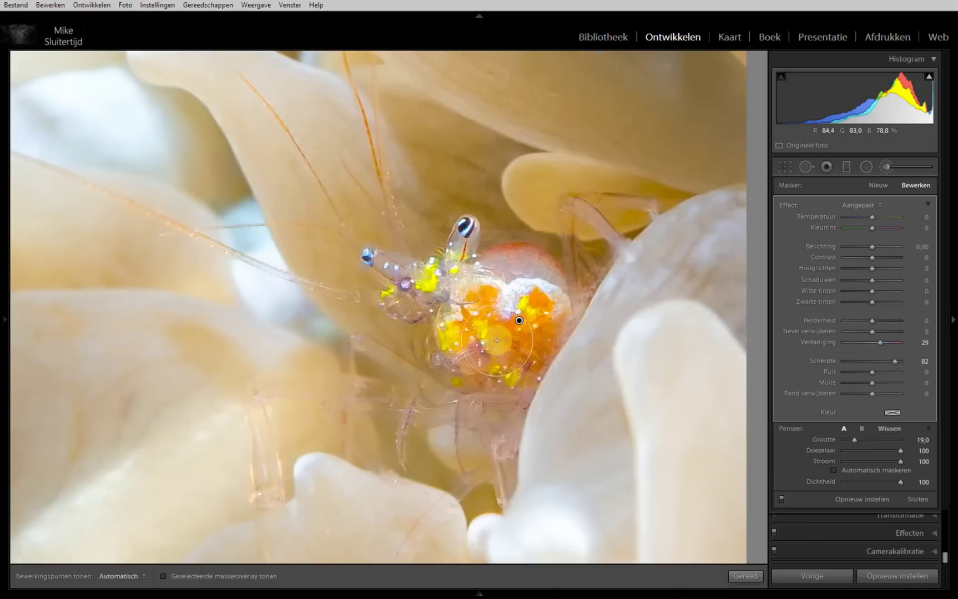
pyautogui.hotkey('ctrl', '-')
pyautogui.hotkey('ctrl', '-')
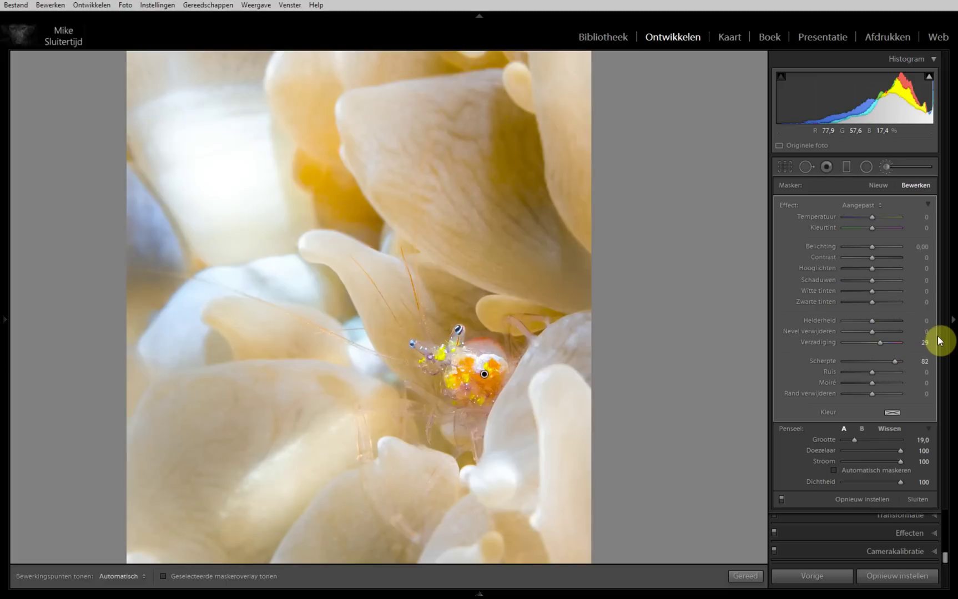
pyautogui.hotkey('ctrl', '-')
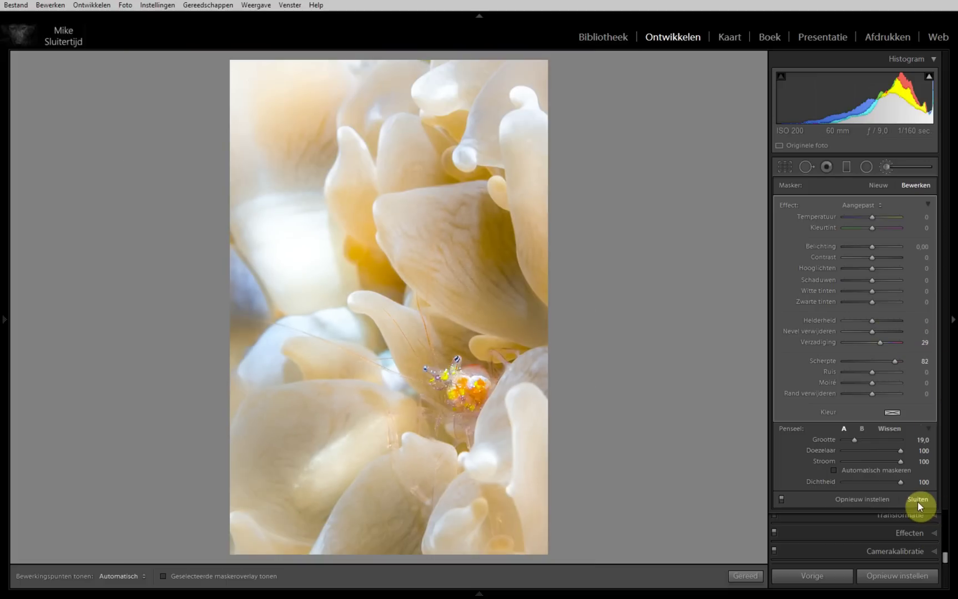
# Step: Close the Adjustment Brush and toggle the before view to compare against the unedited original
pyautogui.click(917, 499)
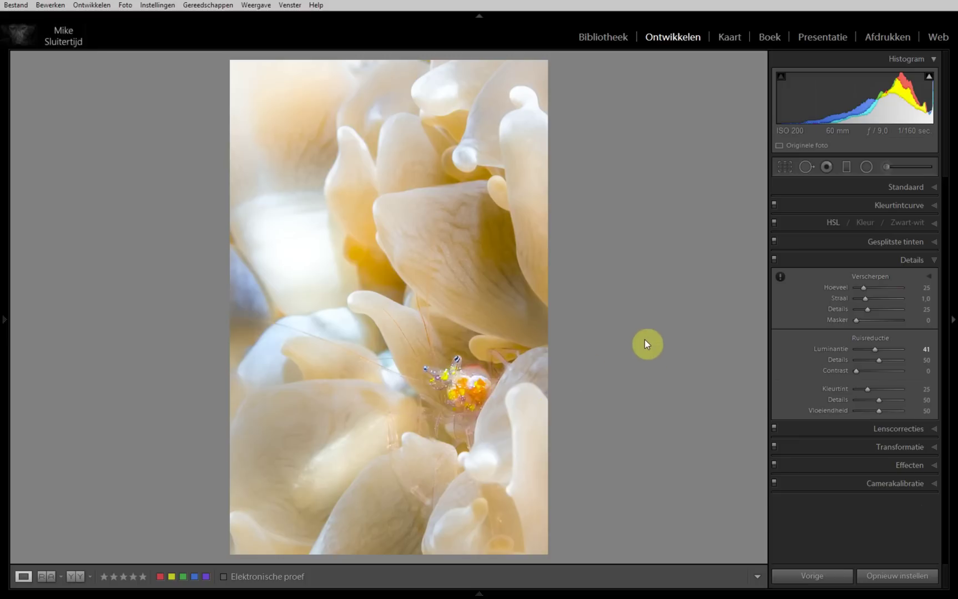
pyautogui.press('\\')
pyautogui.press('\\')
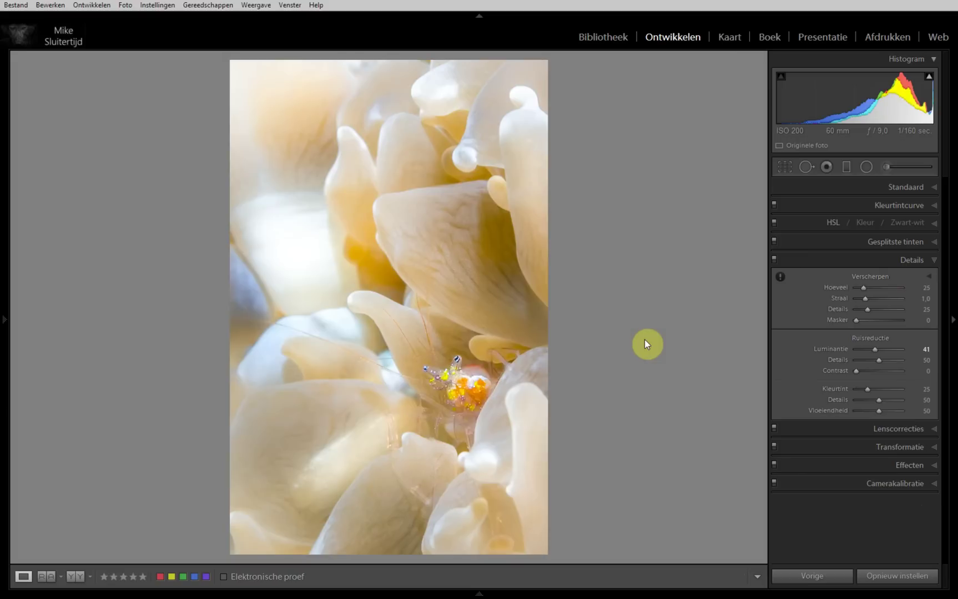